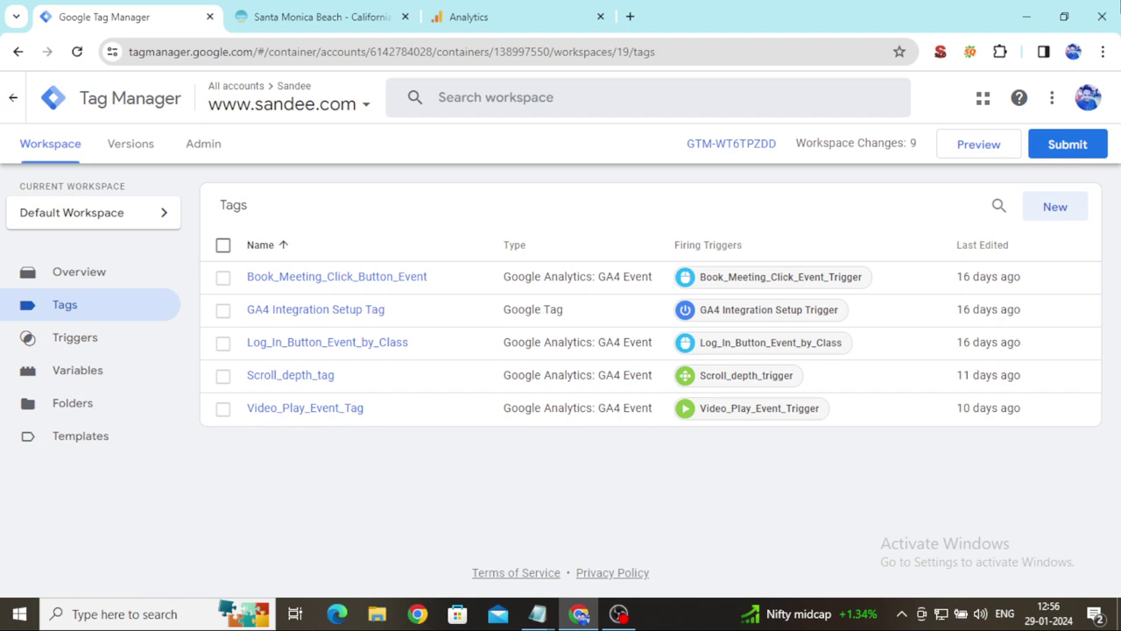
click(340, 11)
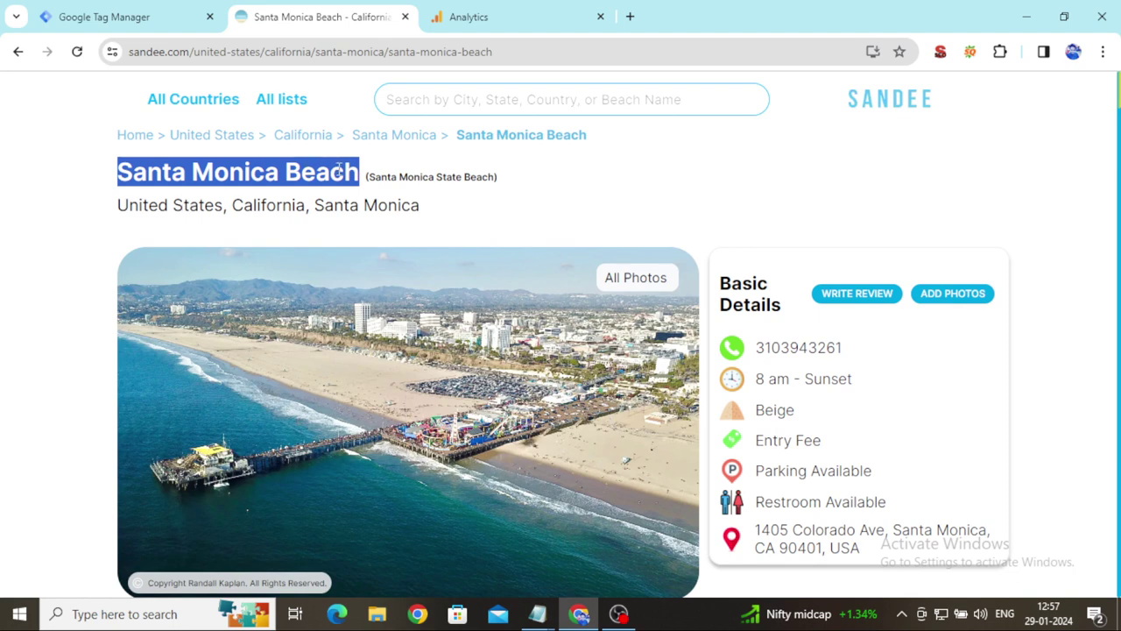
click(629, 205)
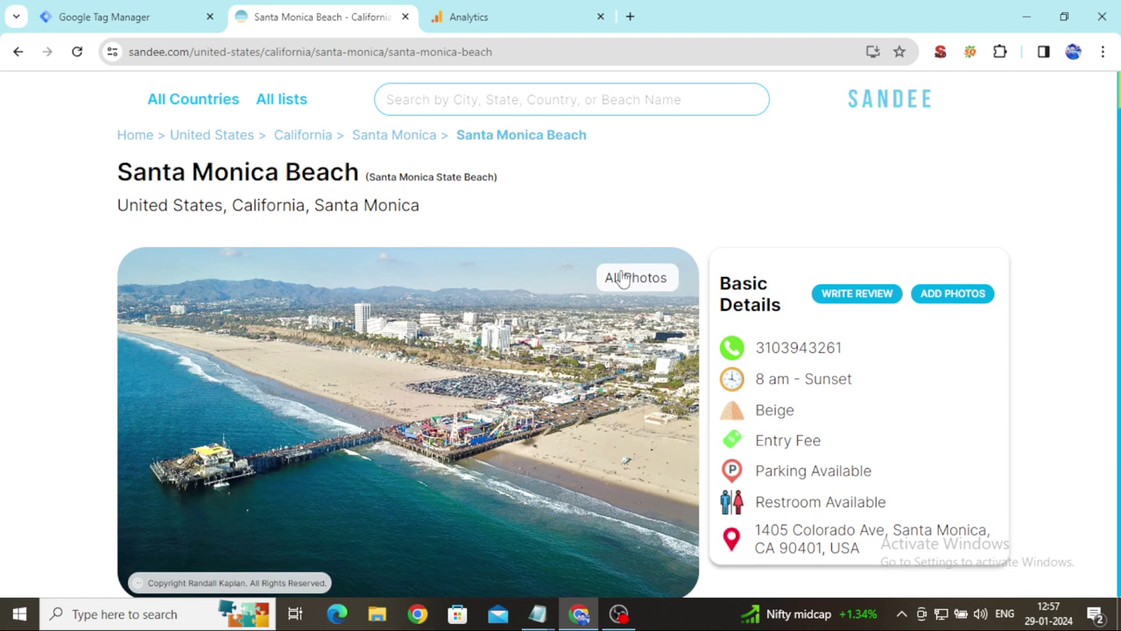
click(170, 23)
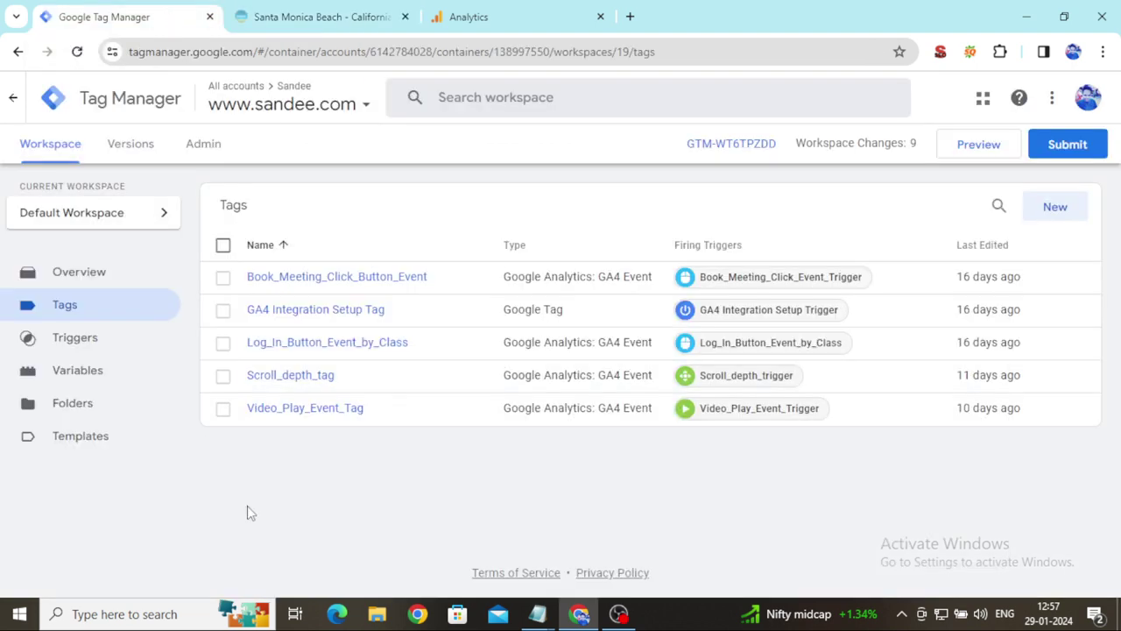
Create a new trigger in the workspace and name it Santa_Monica_Beach_Scroll_Depth_Trigger
click(55, 349)
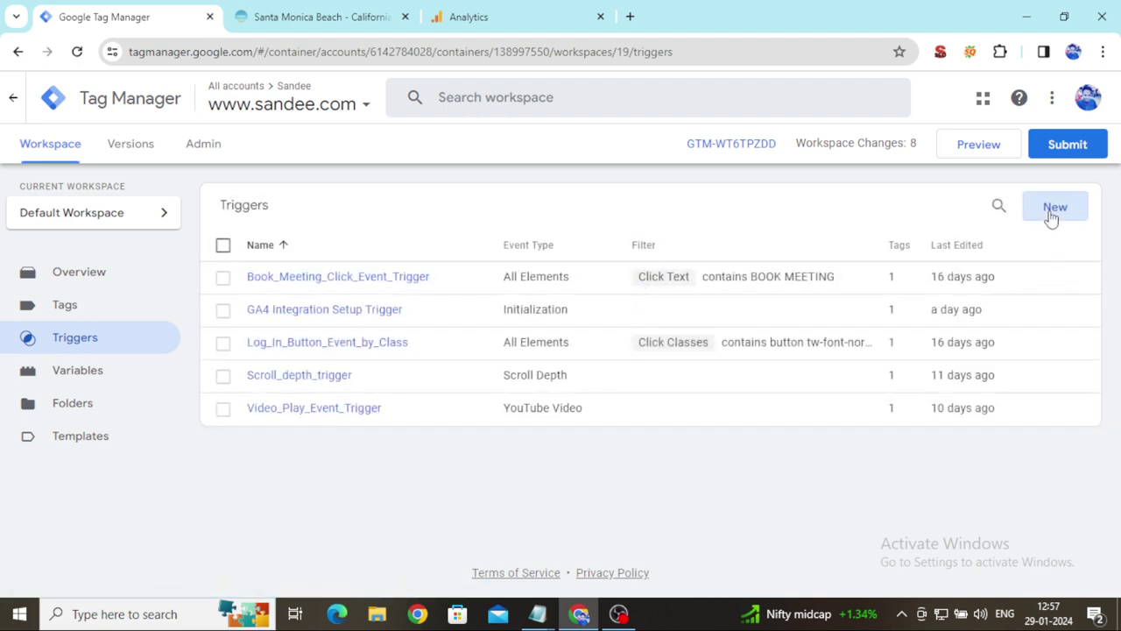
click(1051, 217)
drag(230, 99, 363, 106)
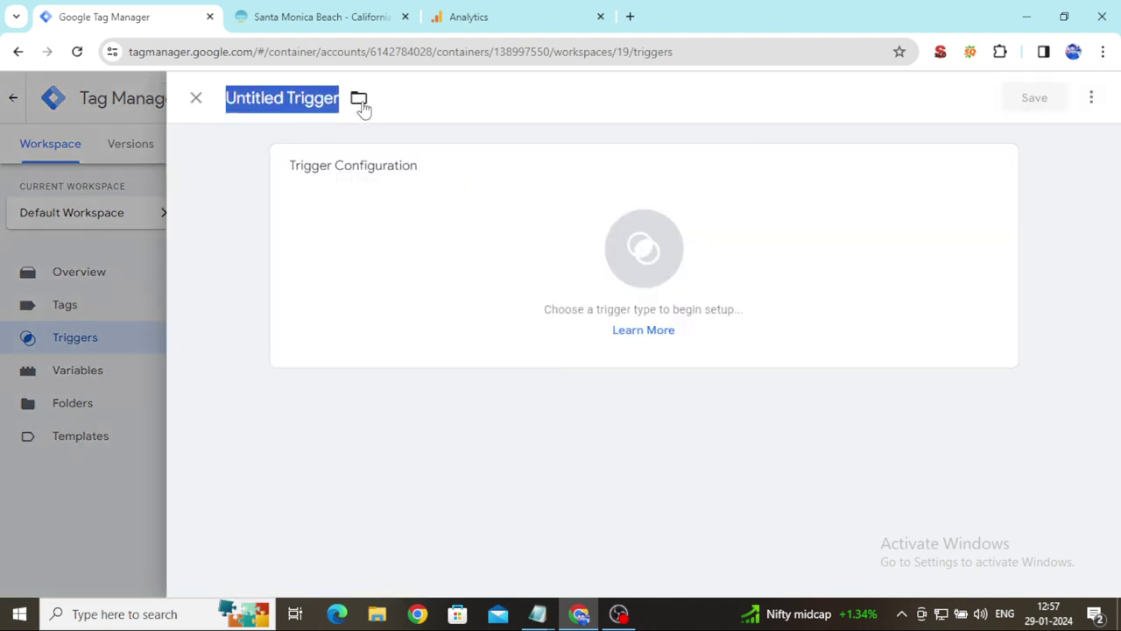
text(Santa)
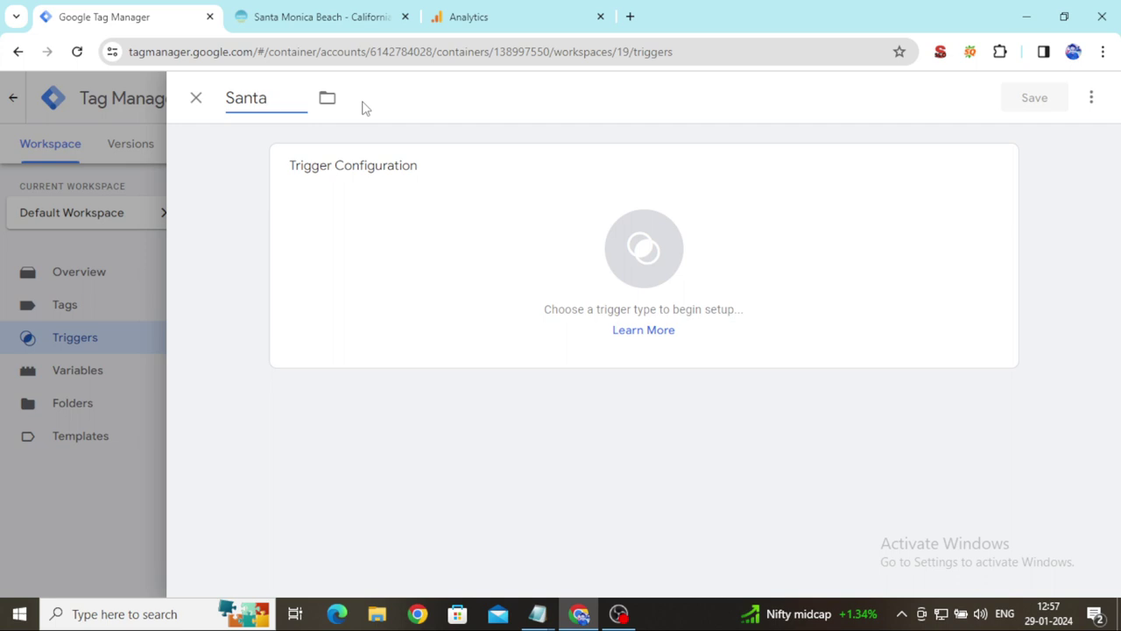
text(_Monica)
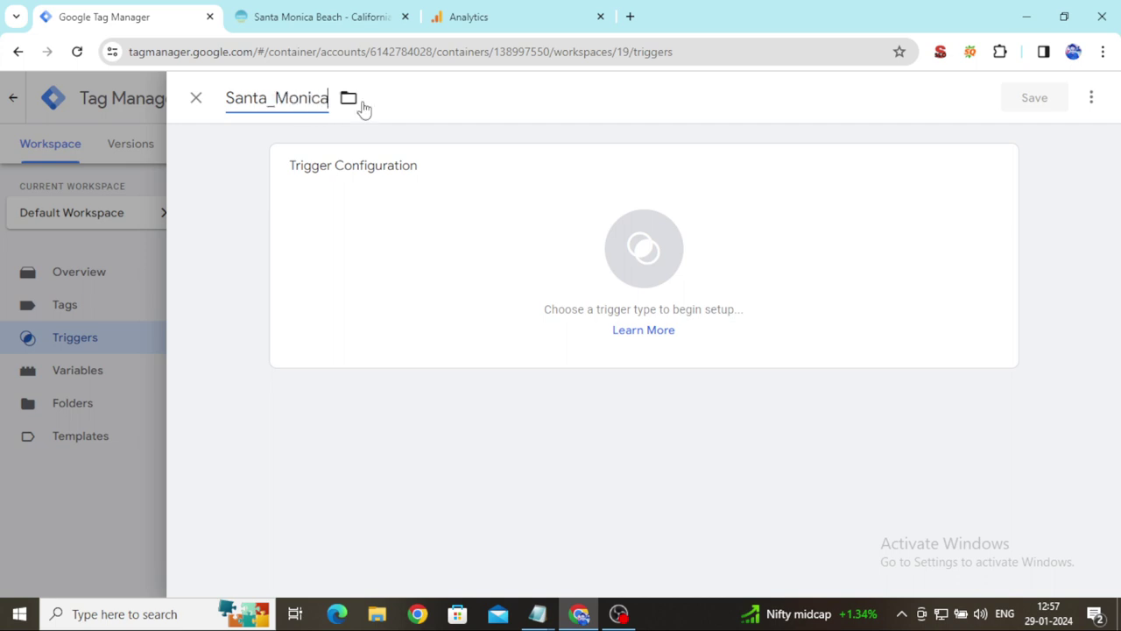
text(_Beach_Sc)
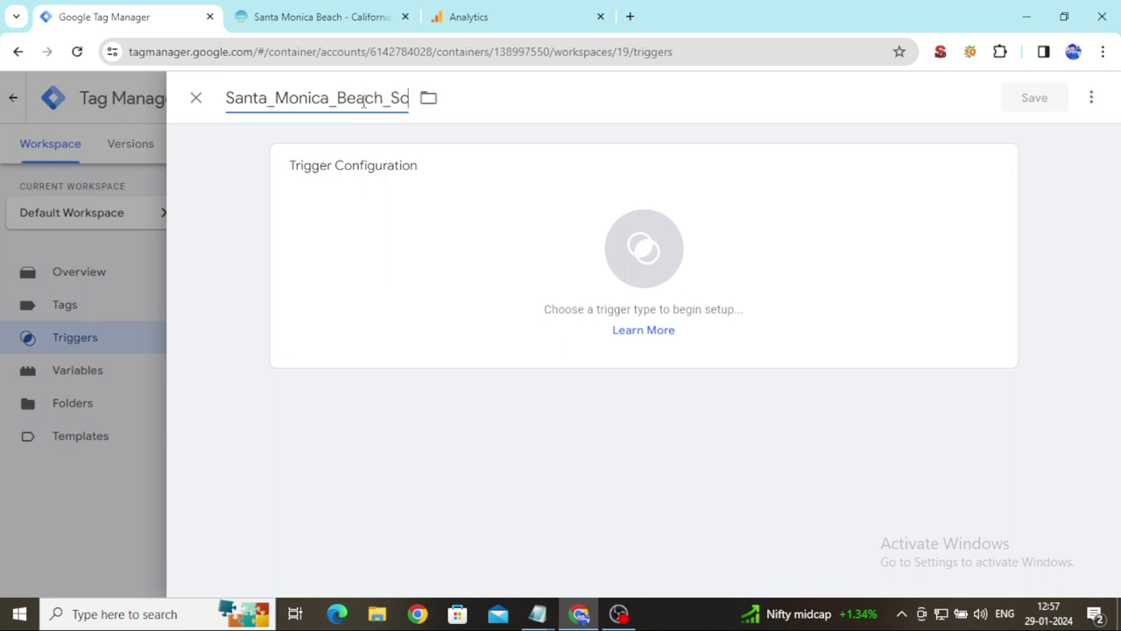
text(roll_Depth)
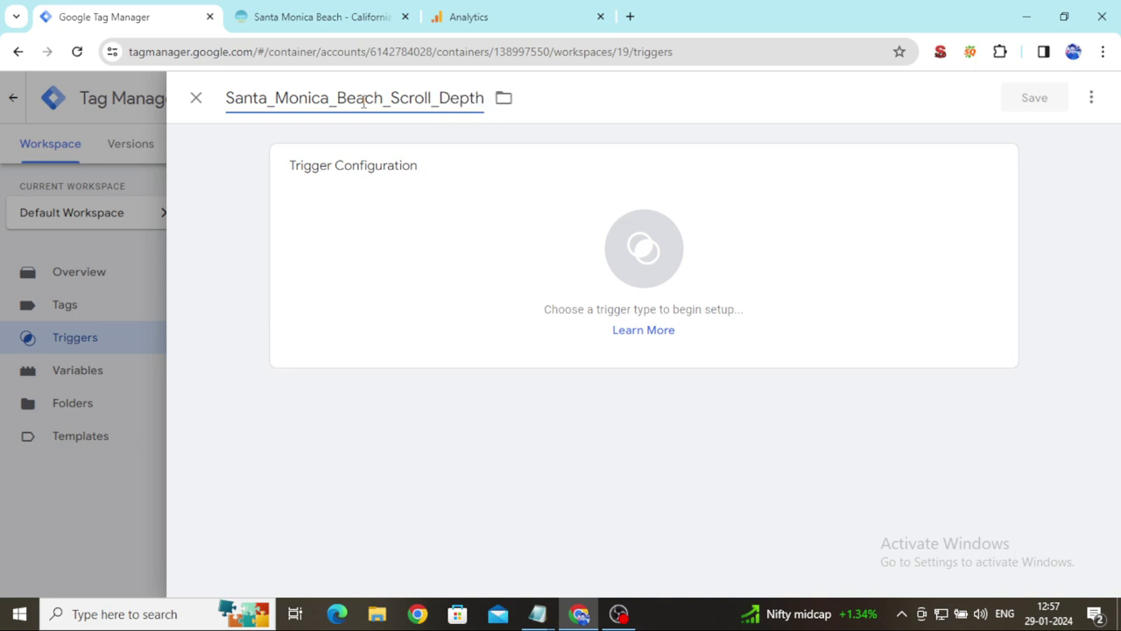
text(_Trigger)
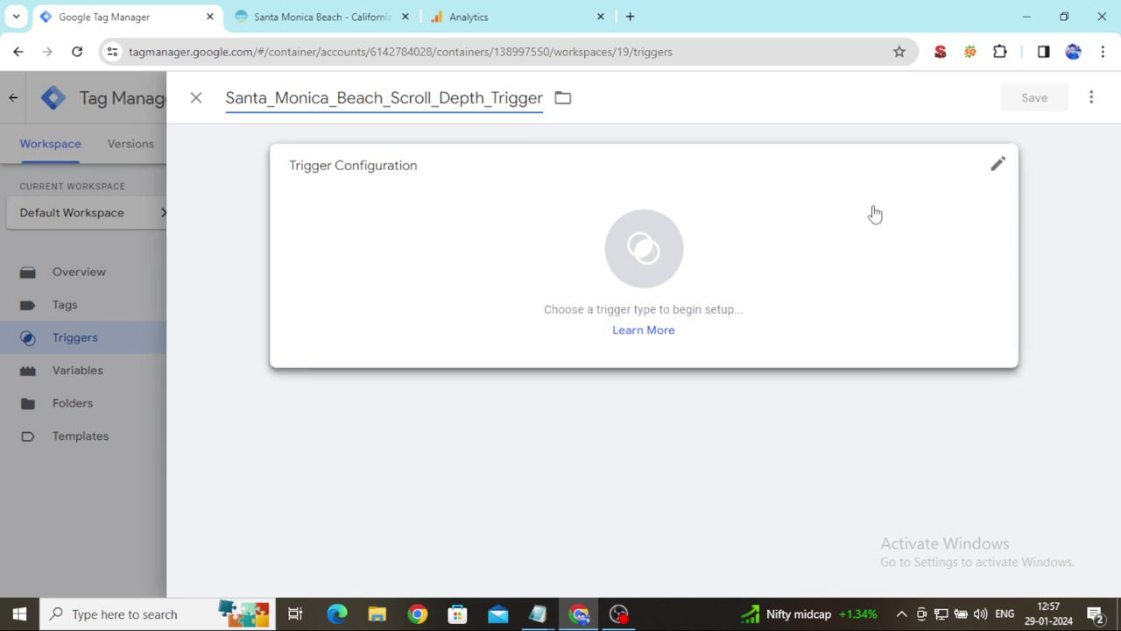
Set the trigger type to Scroll Depth and enable vertical scroll depths
click(994, 172)
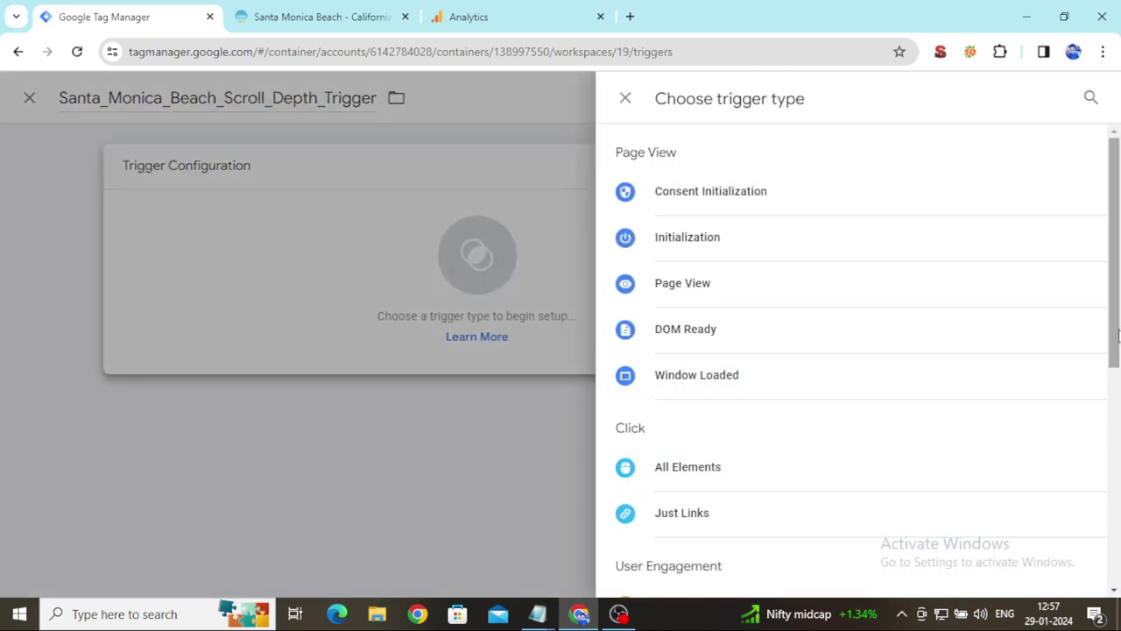
drag(1114, 324, 1115, 429)
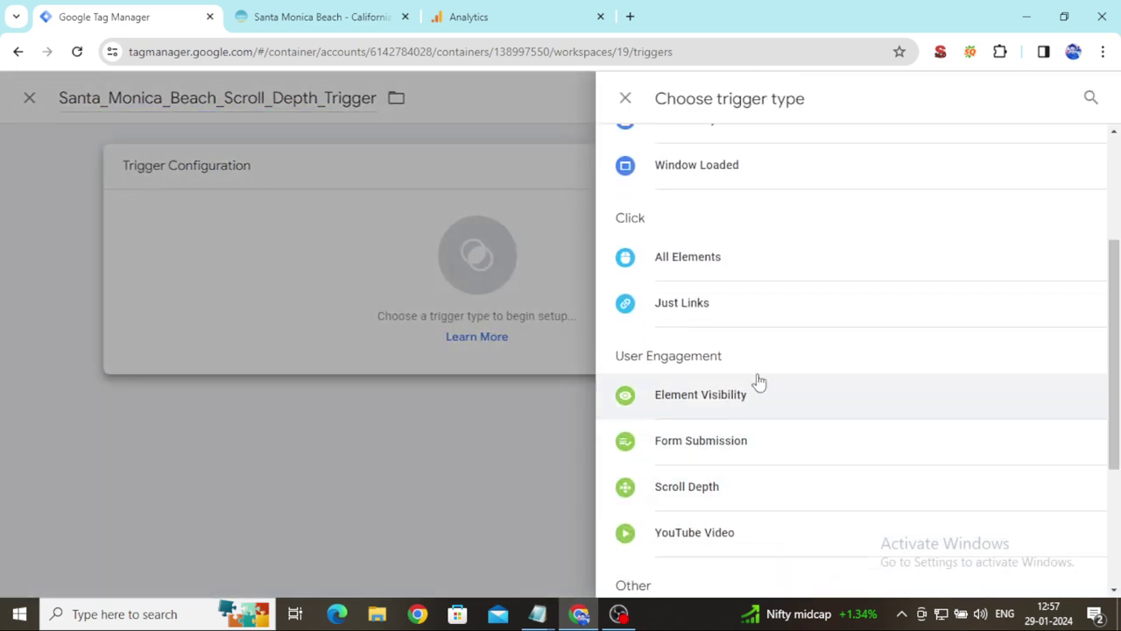
click(773, 486)
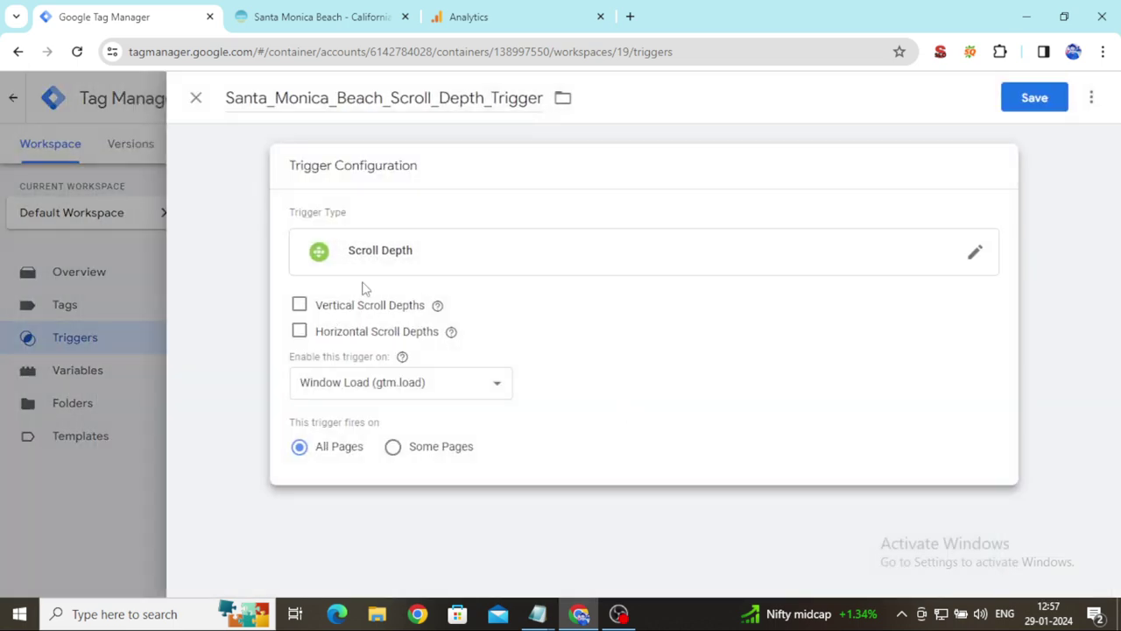
click(299, 305)
click(377, 14)
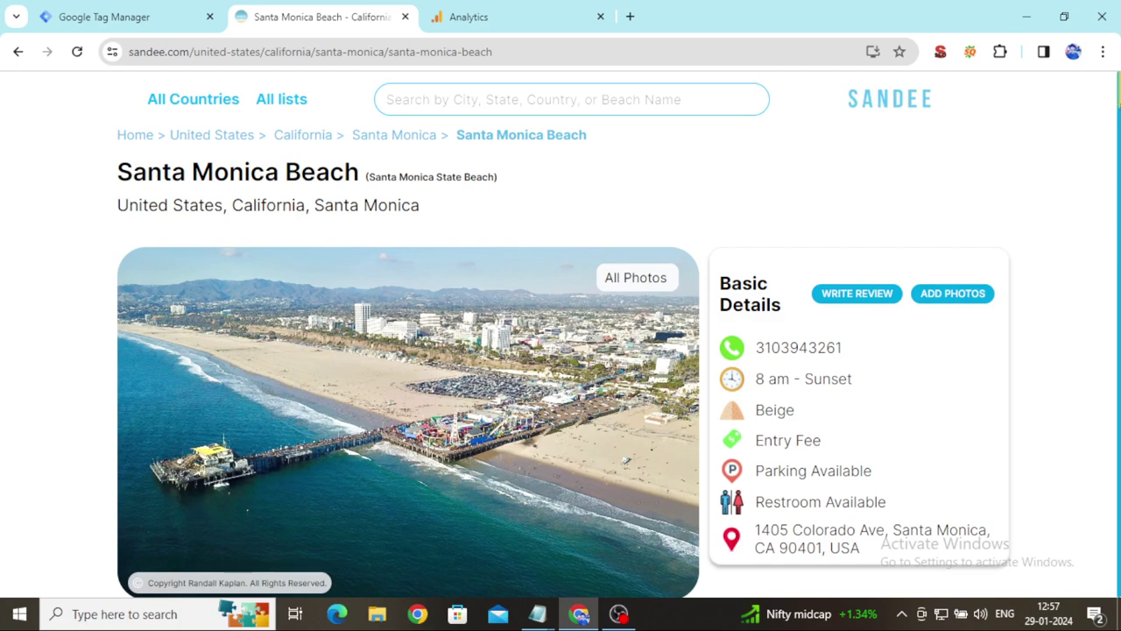
scroll(561, 332, down, 20)
scroll(59, 357, up, 20)
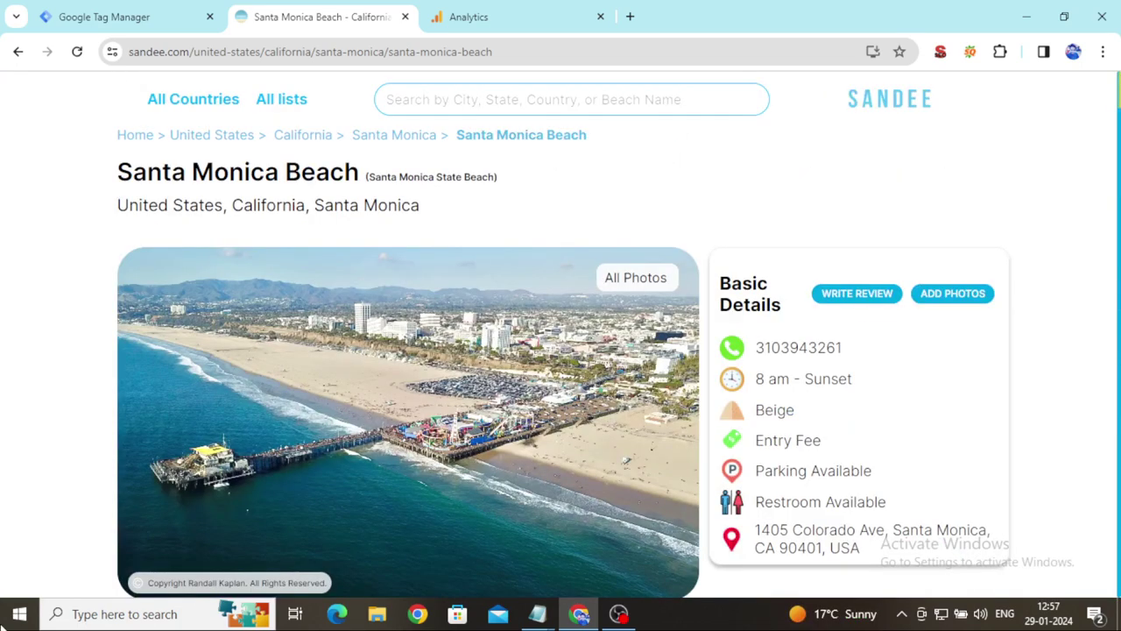
click(103, 19)
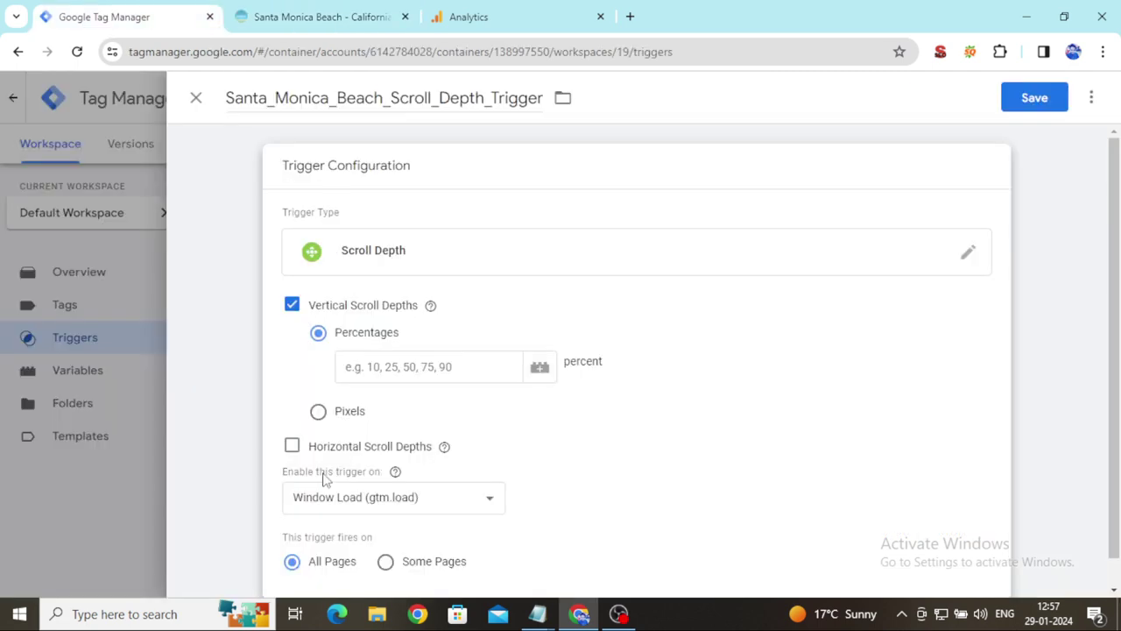
Set the vertical scroll depth percentages to 25,50,75,100
click(378, 368)
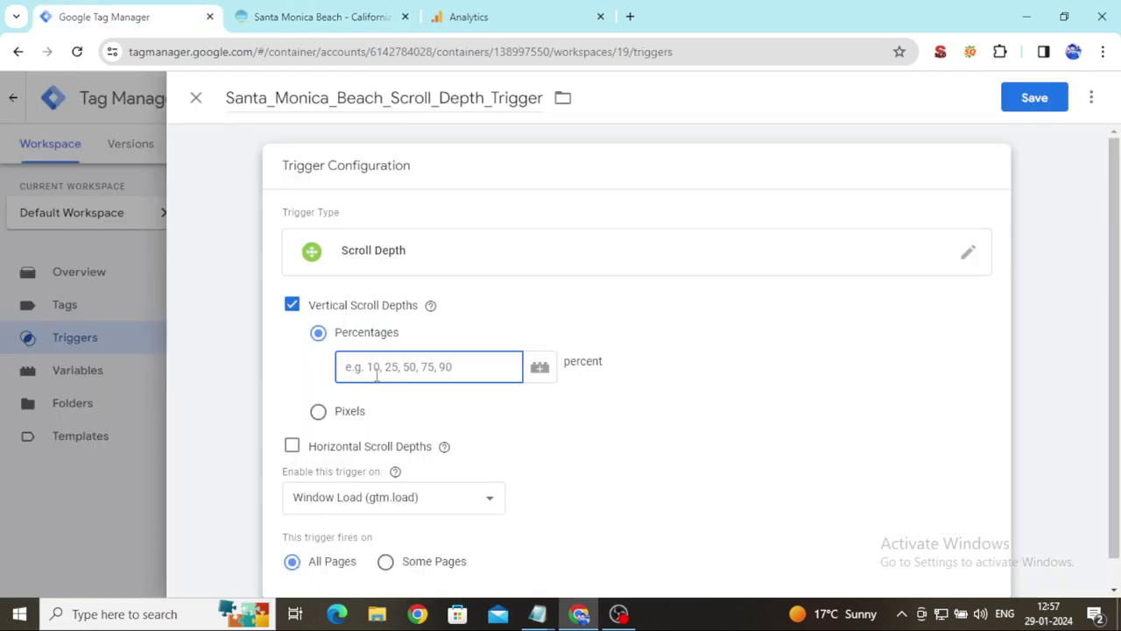
text(25,50)
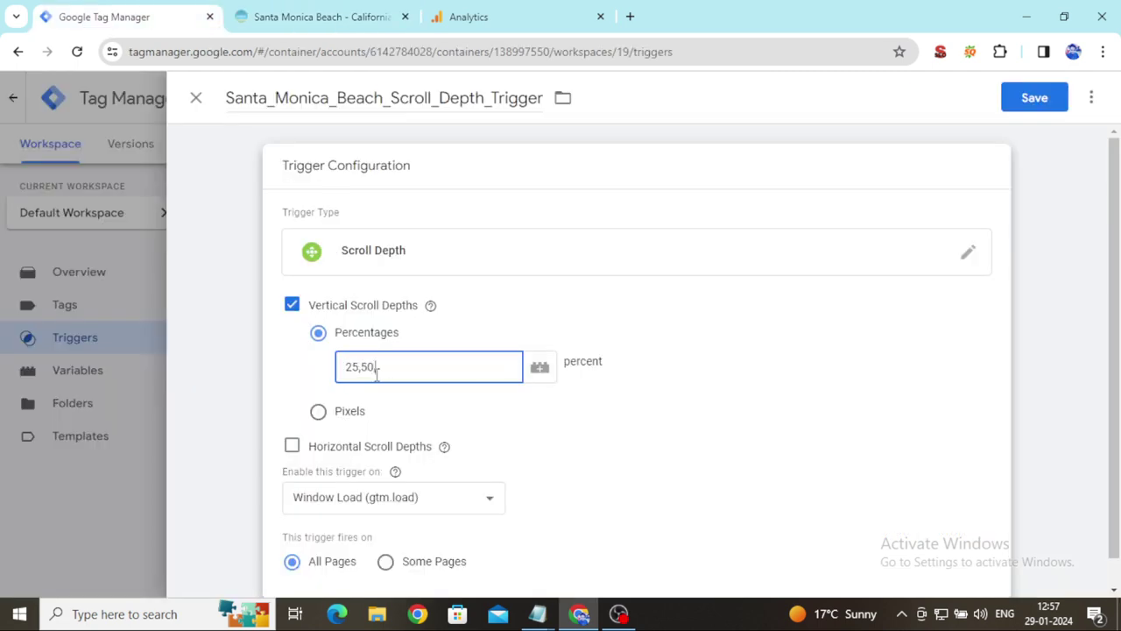
text(,75,100)
Make the trigger fire on some pages only, with Page URL as the condition's variable
scroll(1114, 289, down, 1)
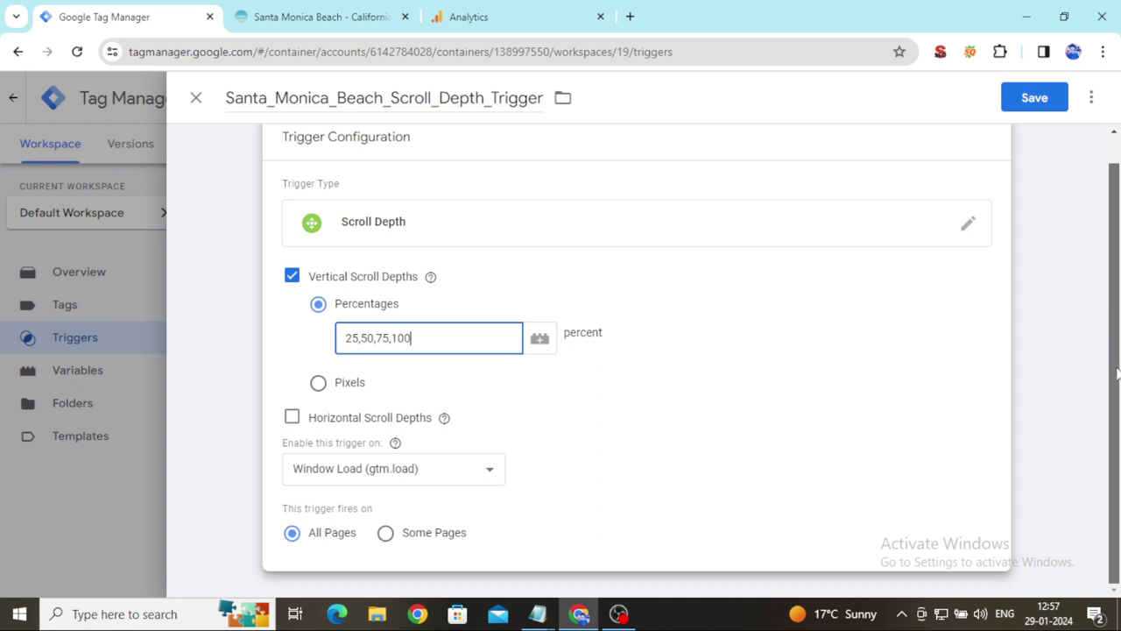
click(456, 539)
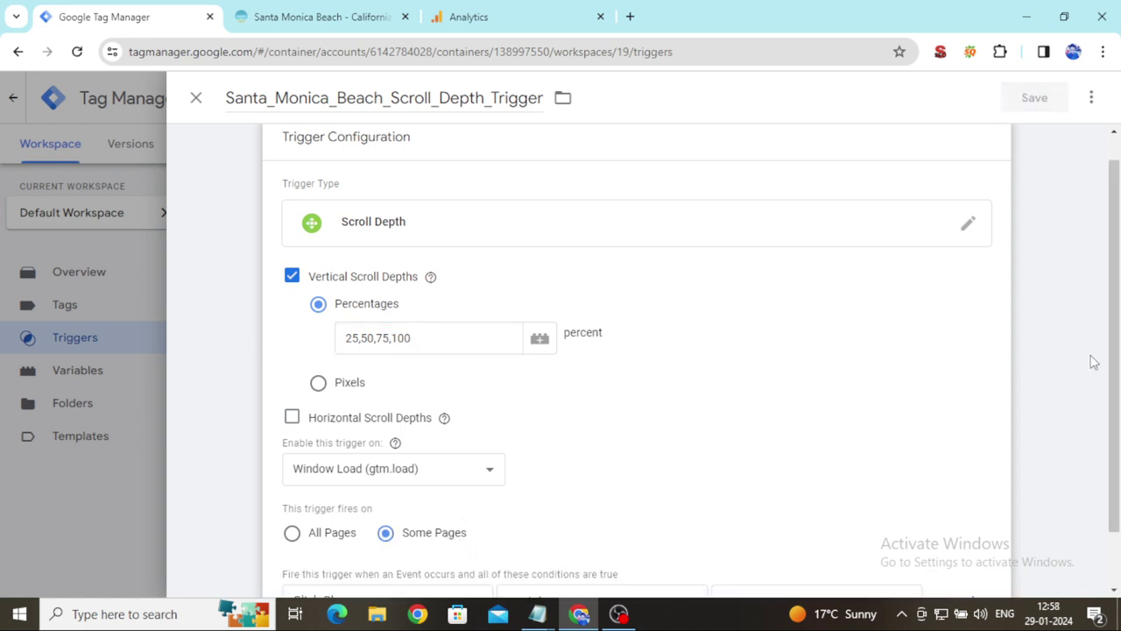
scroll(1094, 361, down, 2)
click(475, 536)
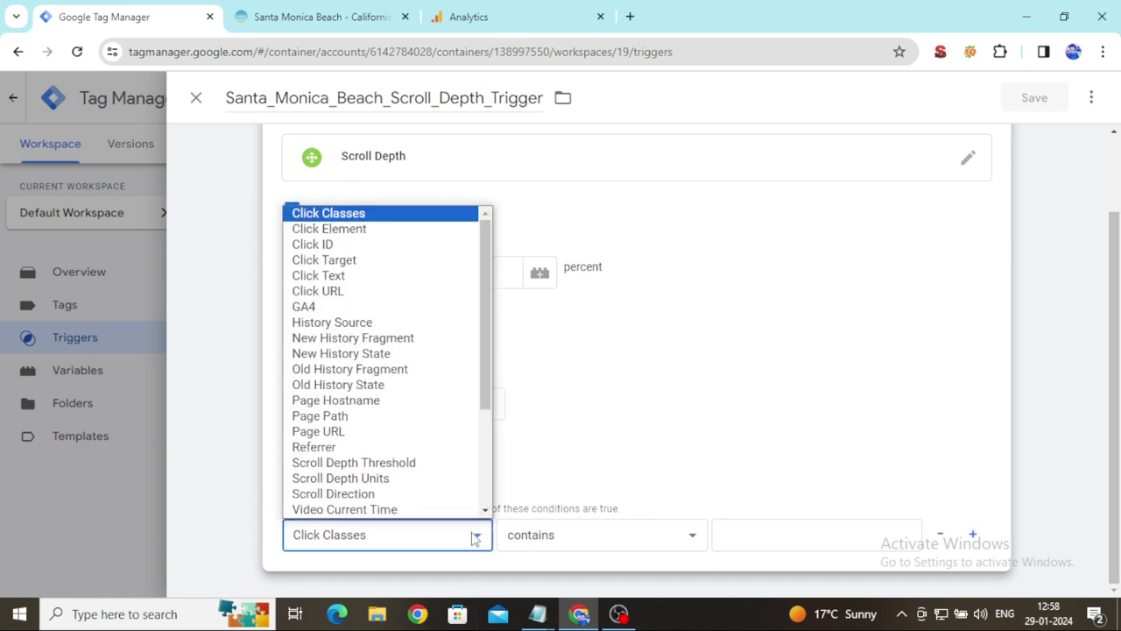
click(385, 432)
Copy the Santa Monica Beach page's full address from its browser tab into the Page URL contains condition and save the trigger
click(789, 536)
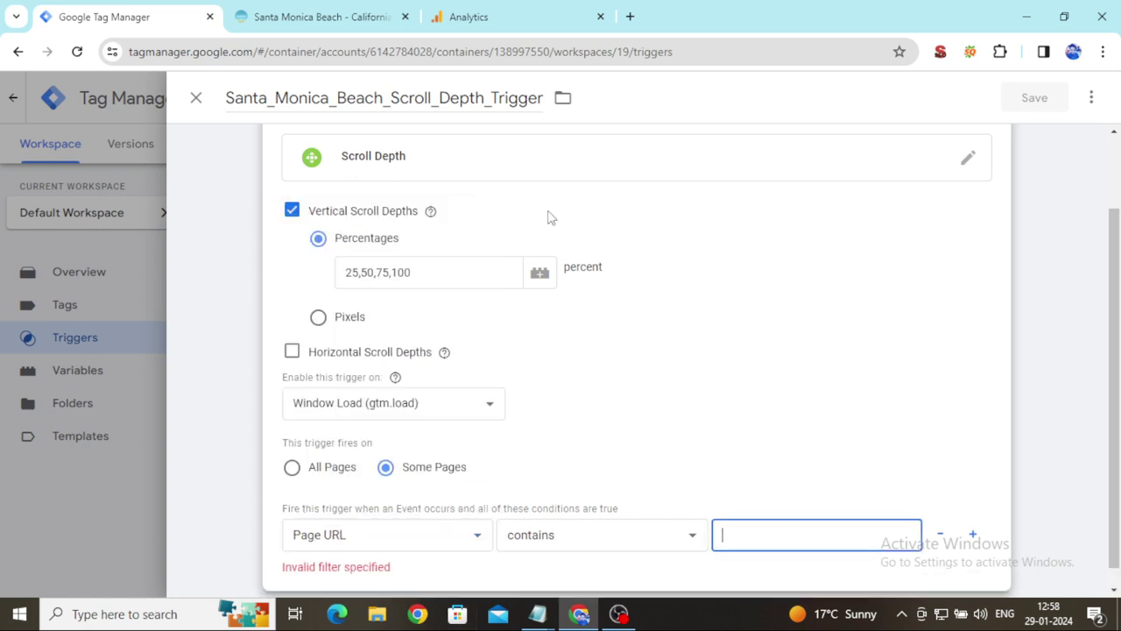
click(316, 16)
click(374, 52)
key(ctrl+c)
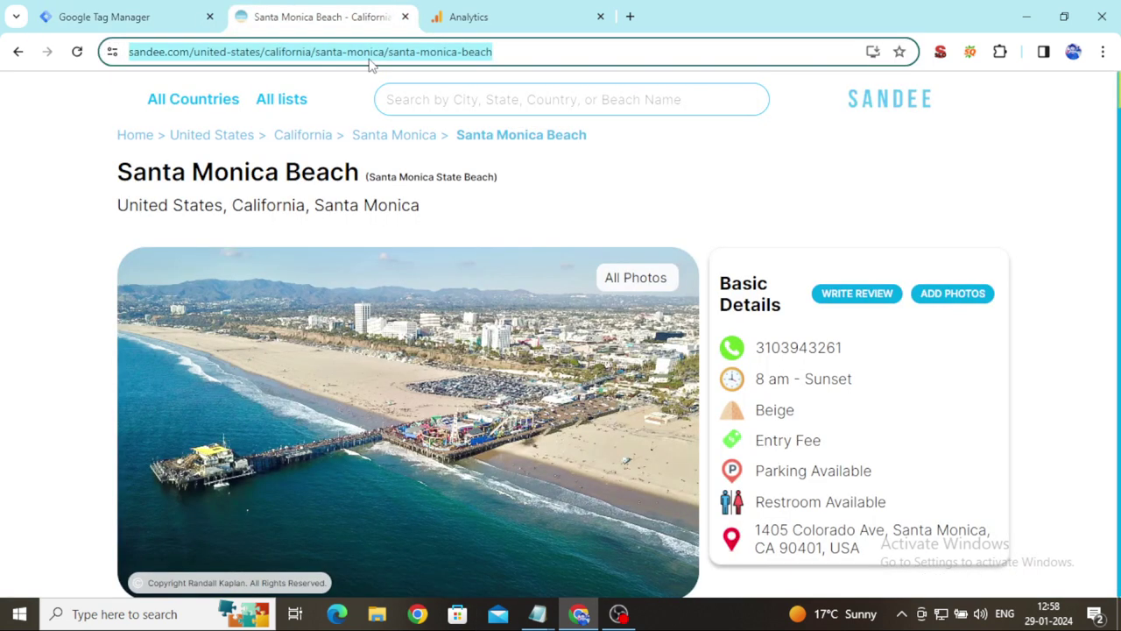
click(101, 19)
key(ctrl+v)
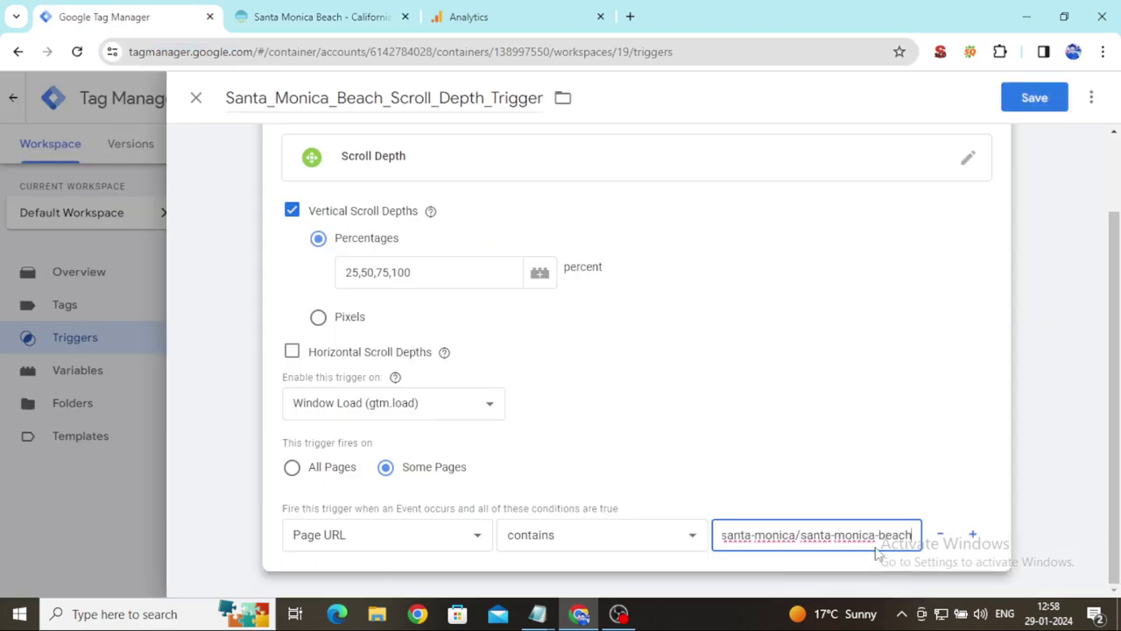
click(1035, 103)
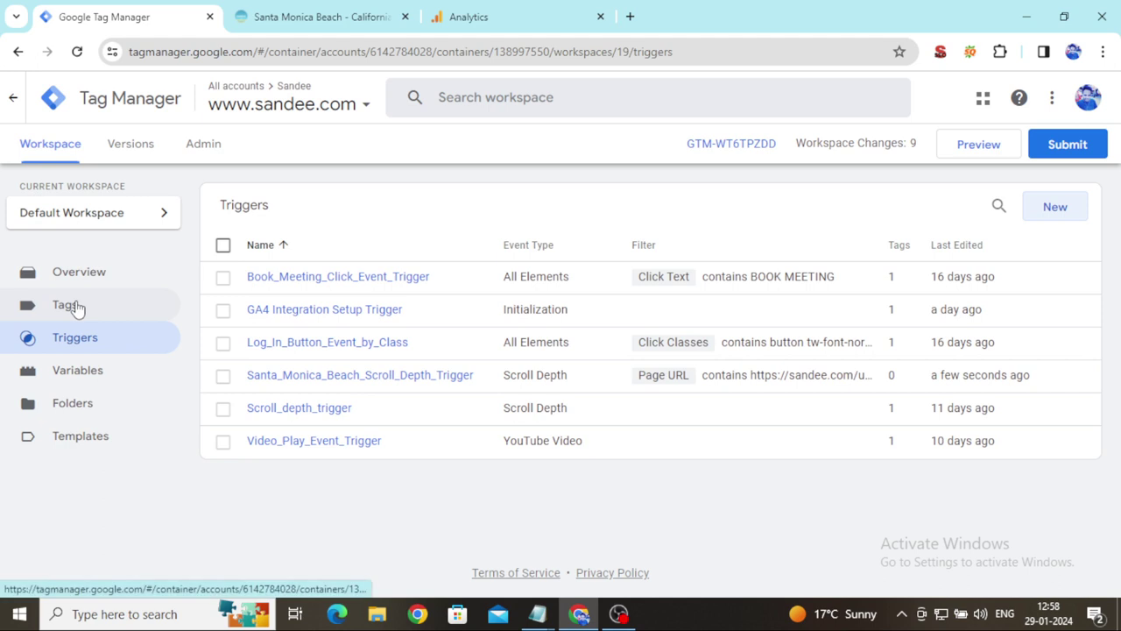
Start a new tag in the workspace and clear its default name
click(77, 306)
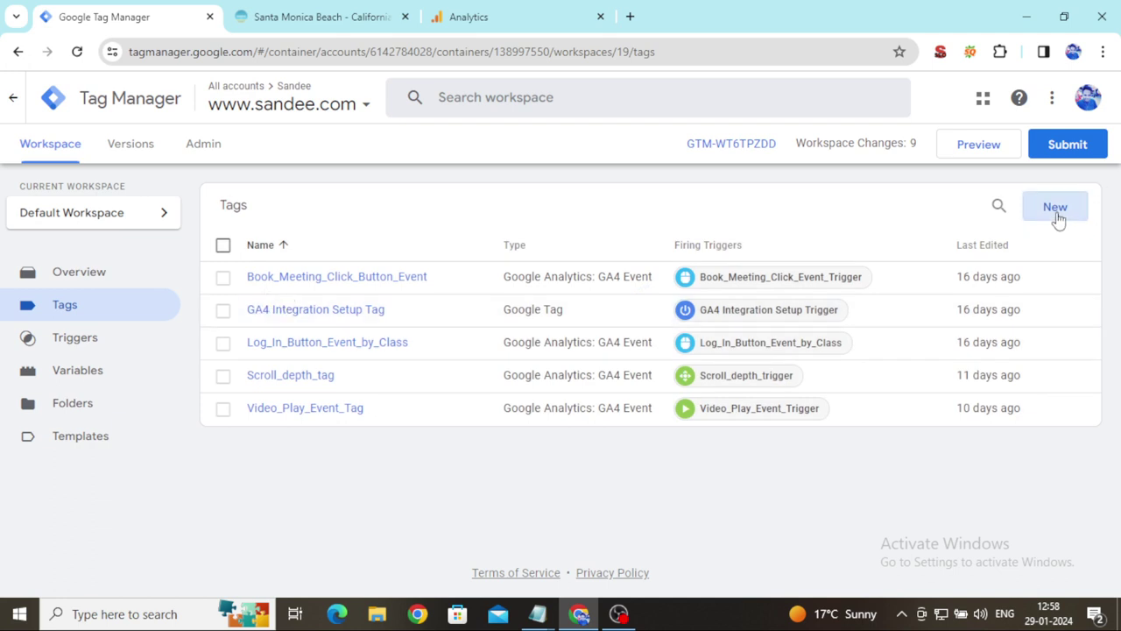
click(1056, 210)
click(230, 97)
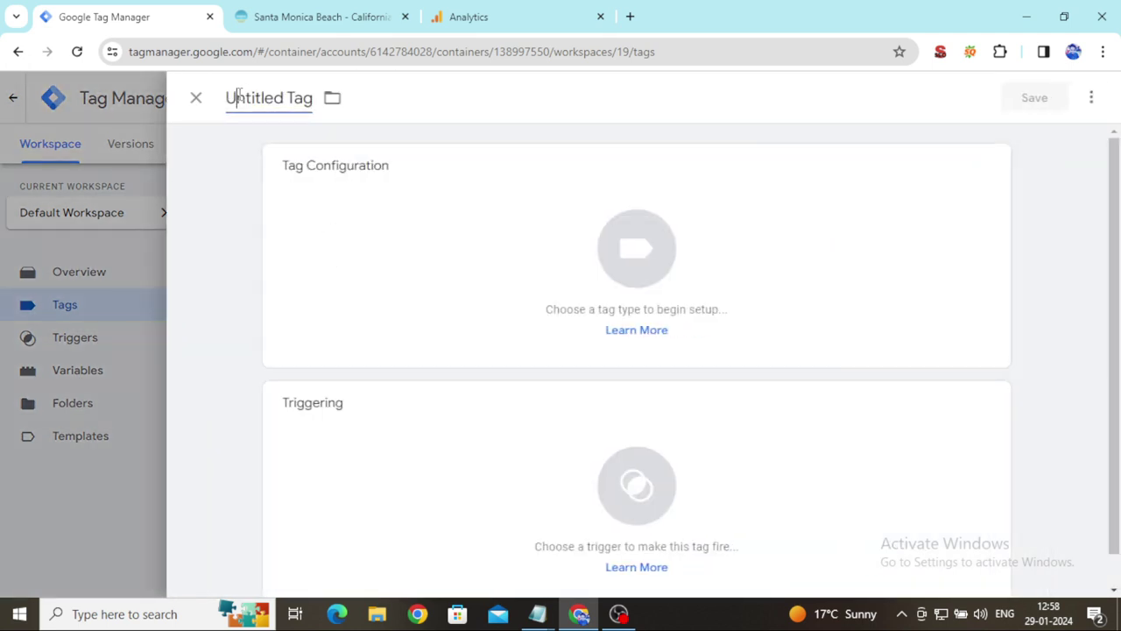
drag(226, 97, 328, 100)
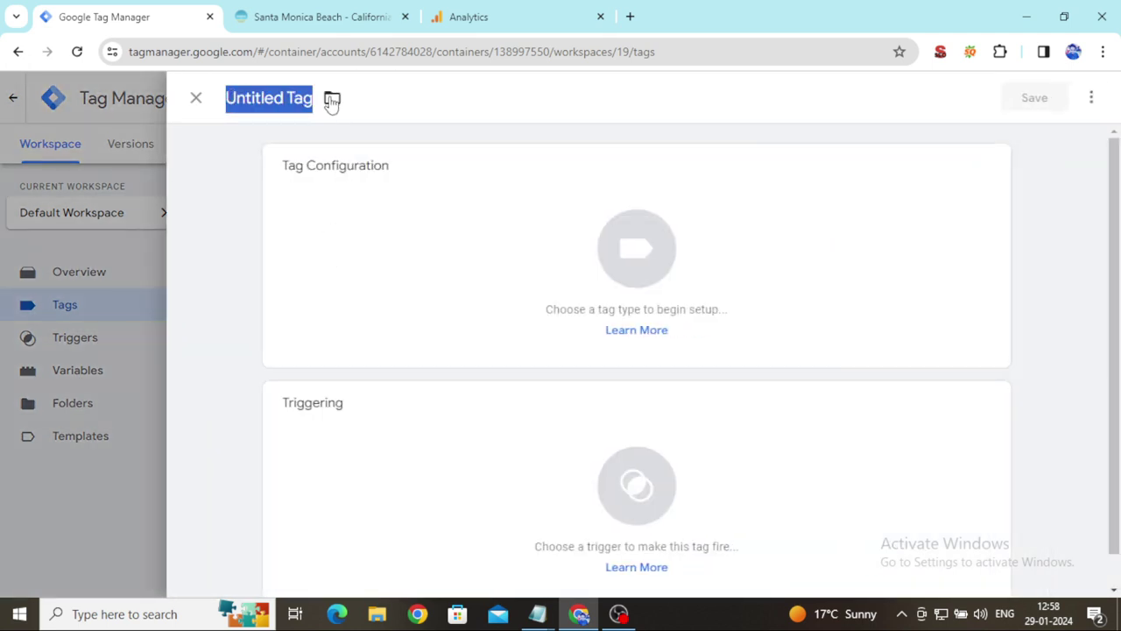
key(BackSpace)
text(Scroo)
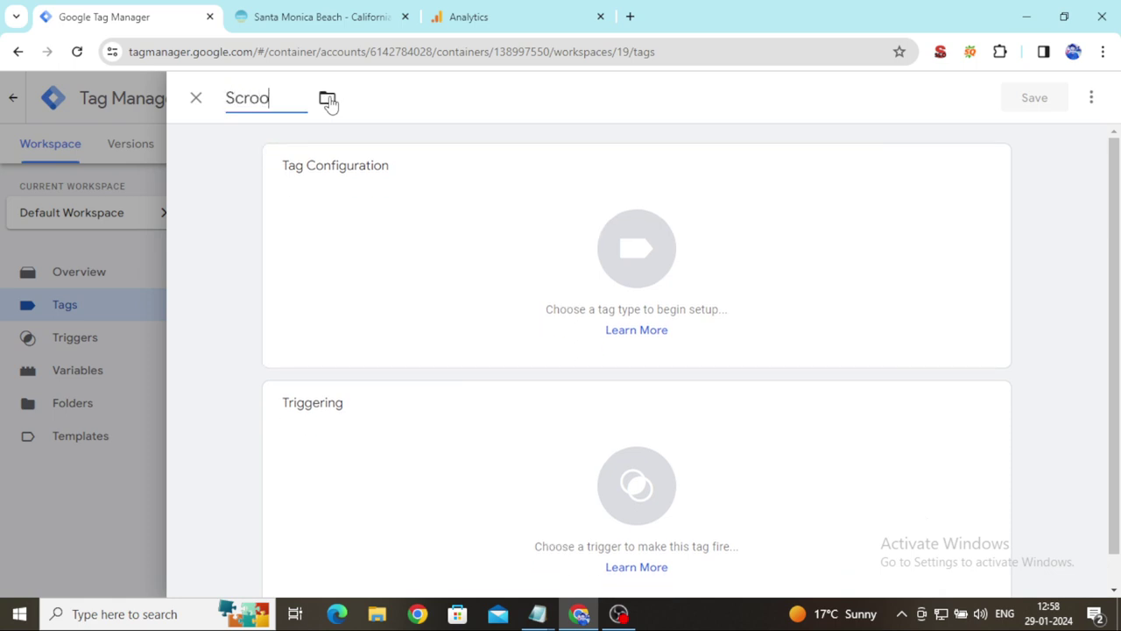
key(BackSpace)
key(BackSpace)
key(BackSpace)
key(BackSpace)
key(BackSpace)
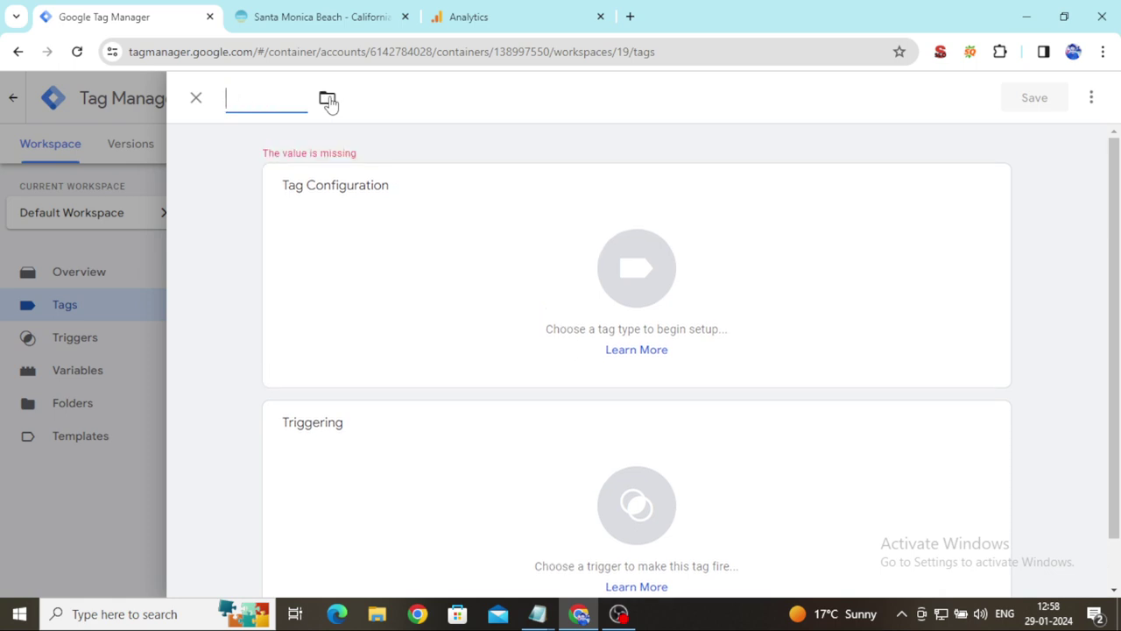
Name the new tag Santa_Monica_Beach_Page_Tag
text(Santa_Mom)
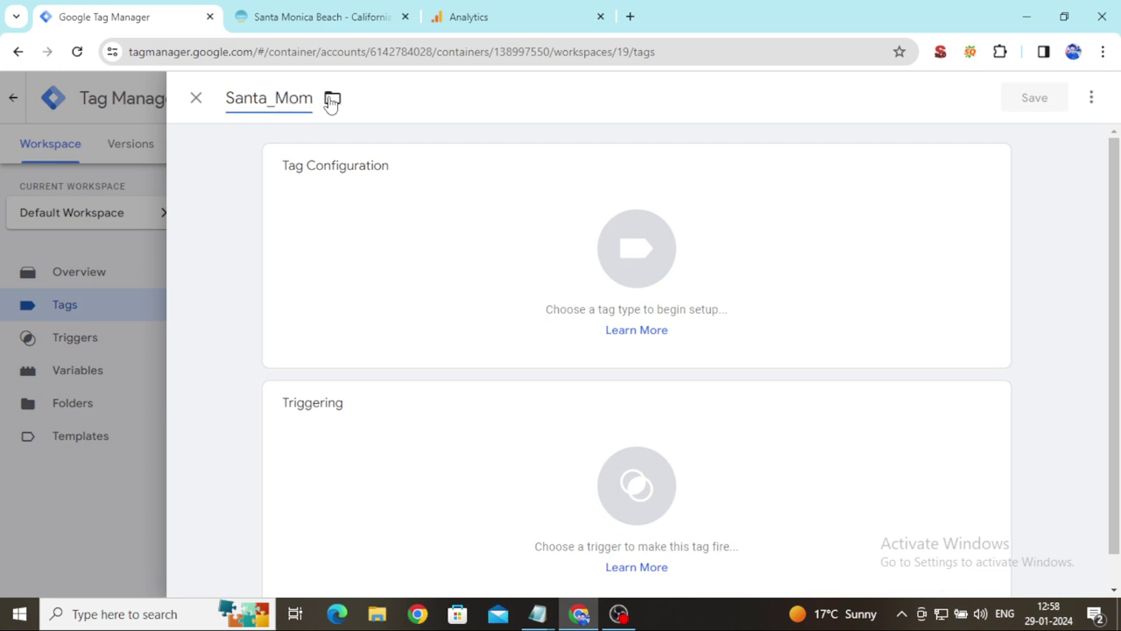
key(BackSpace)
text(nica_)
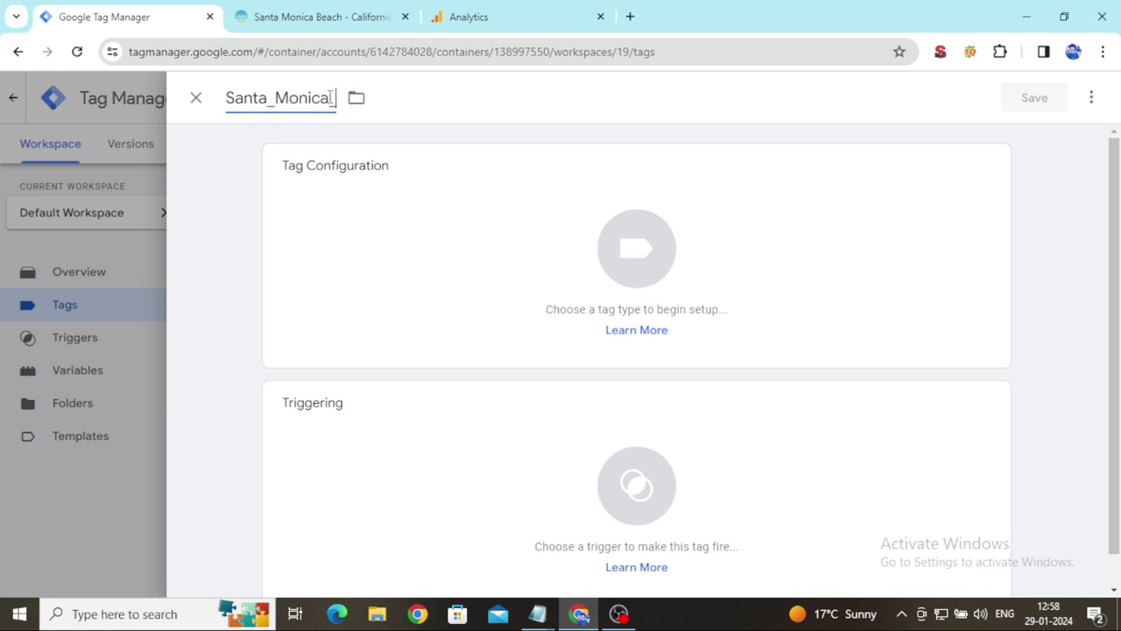
text(V)
key(BackSpace)
text(Beach)
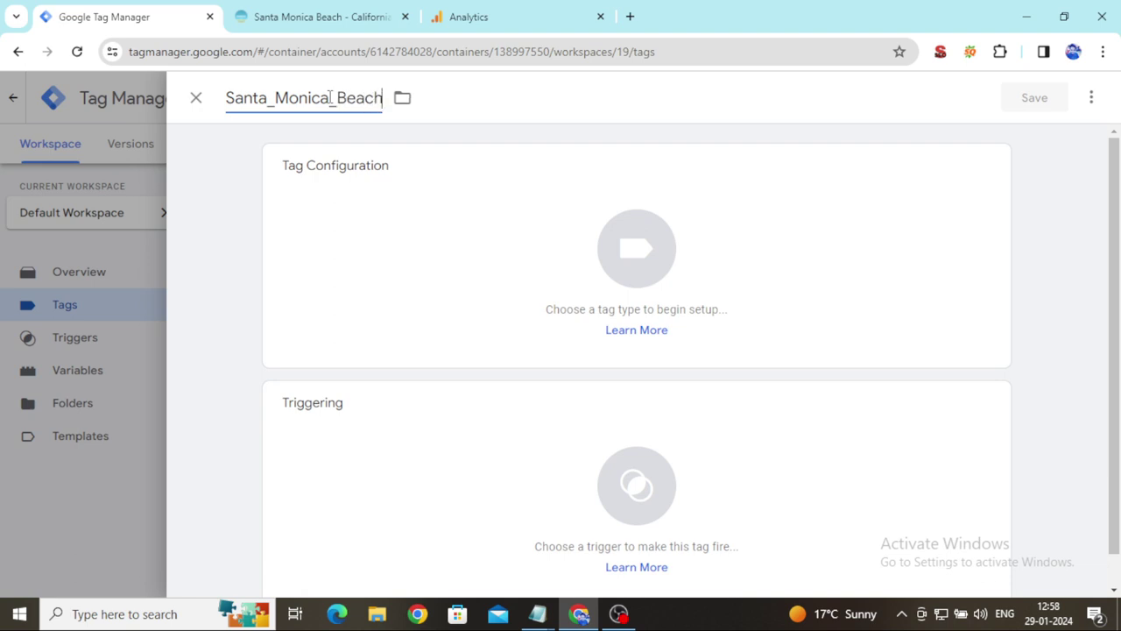
text(Page_Tag)
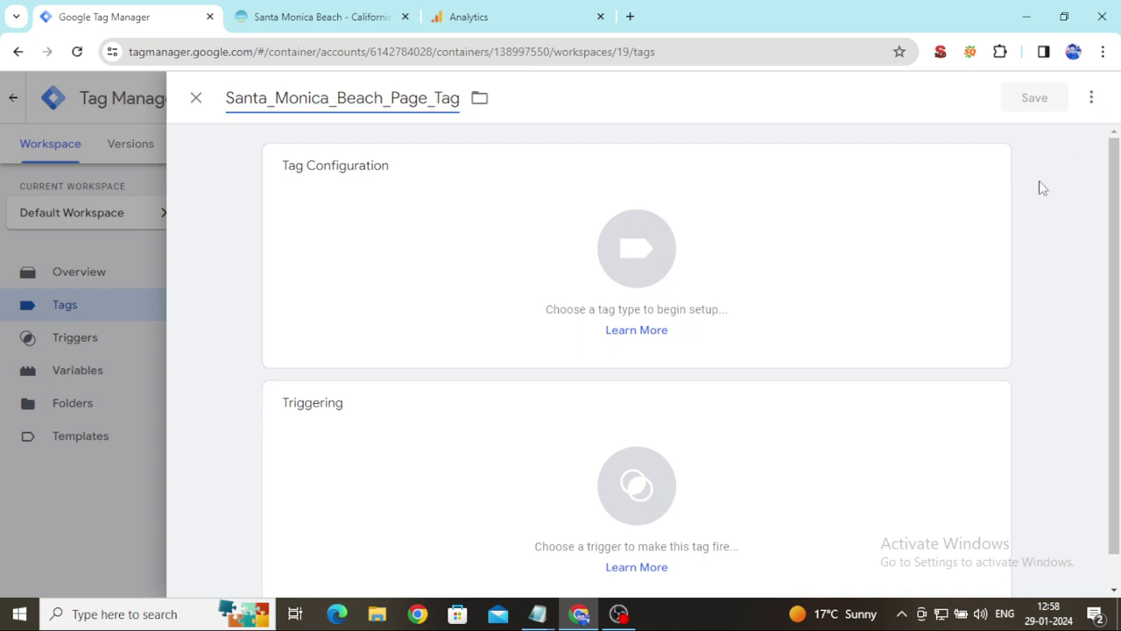
Configure the tag as a Google Analytics: GA4 Event with the GA4 constant variable as its Measurement ID
click(992, 171)
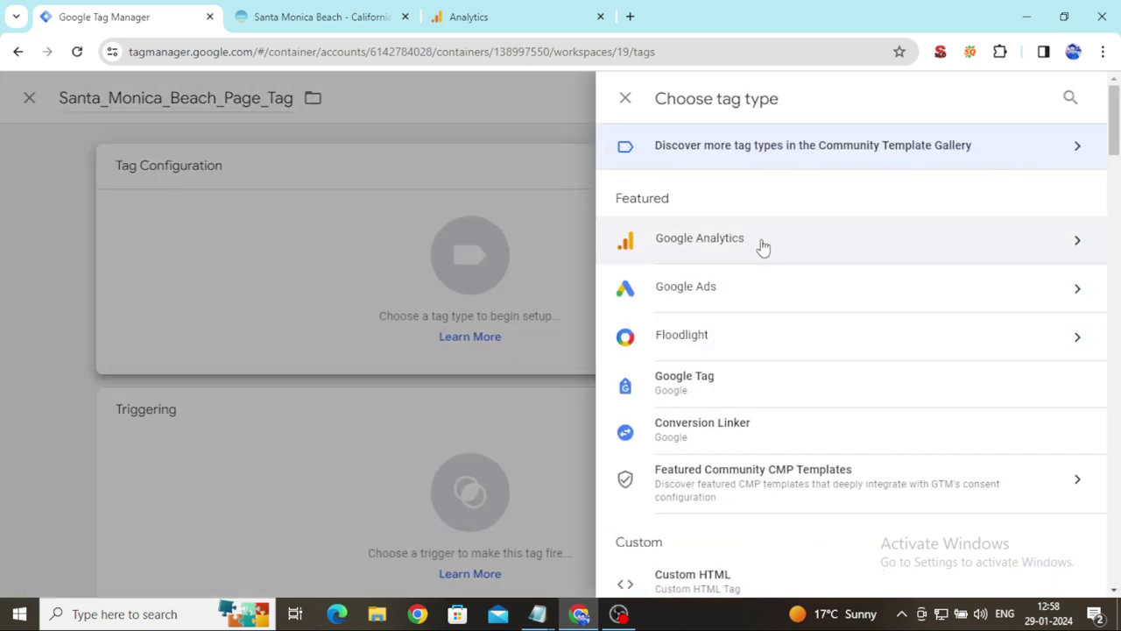
click(761, 240)
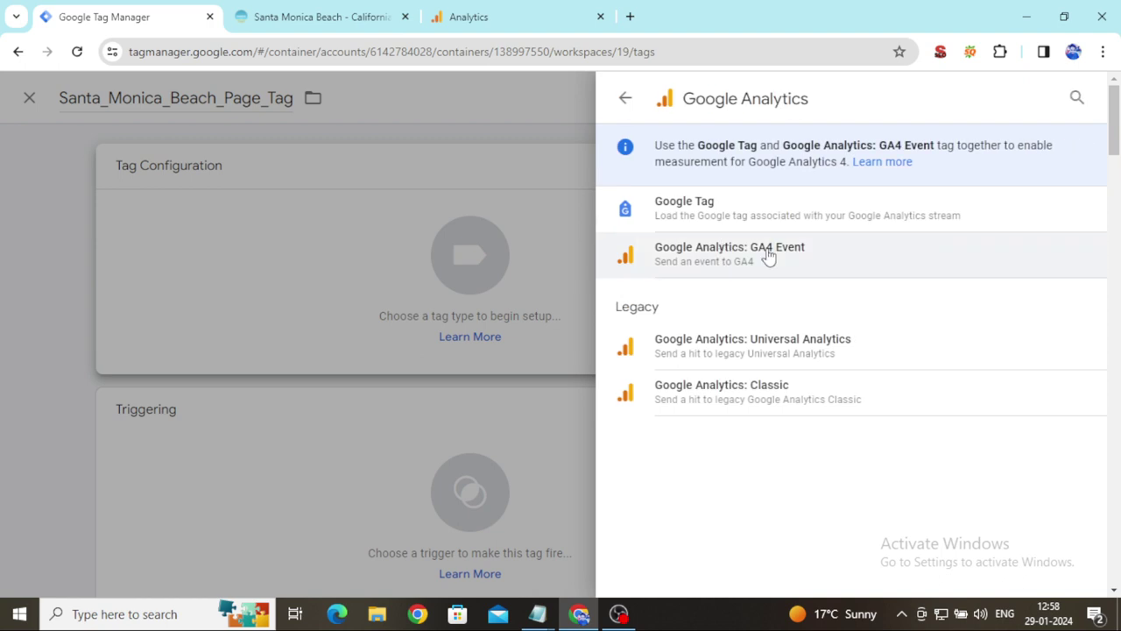
click(768, 254)
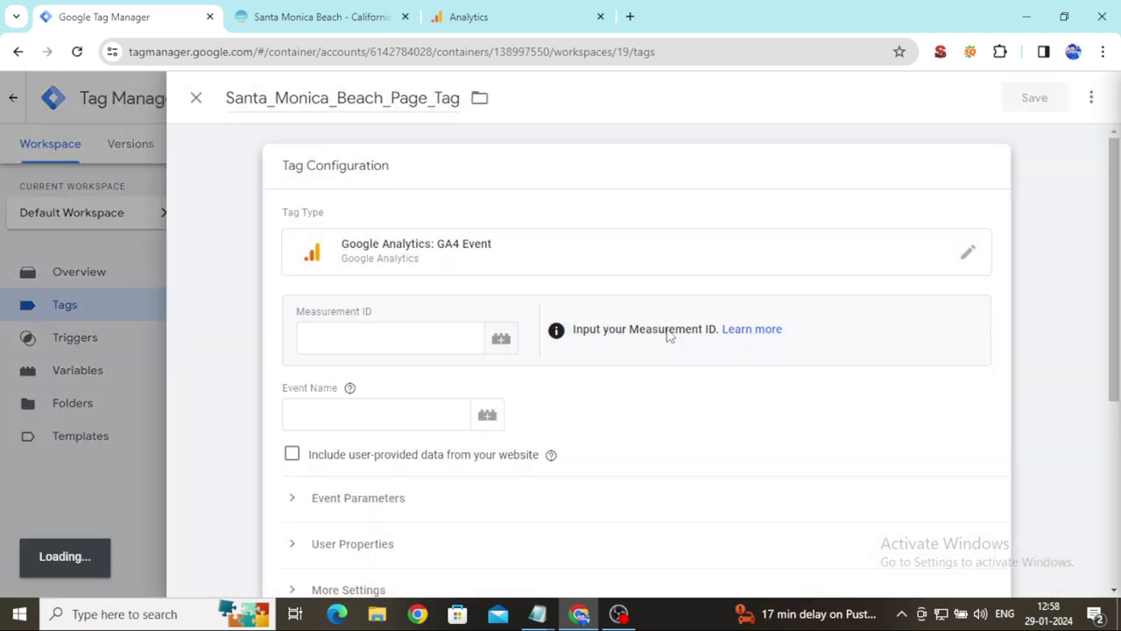
click(500, 344)
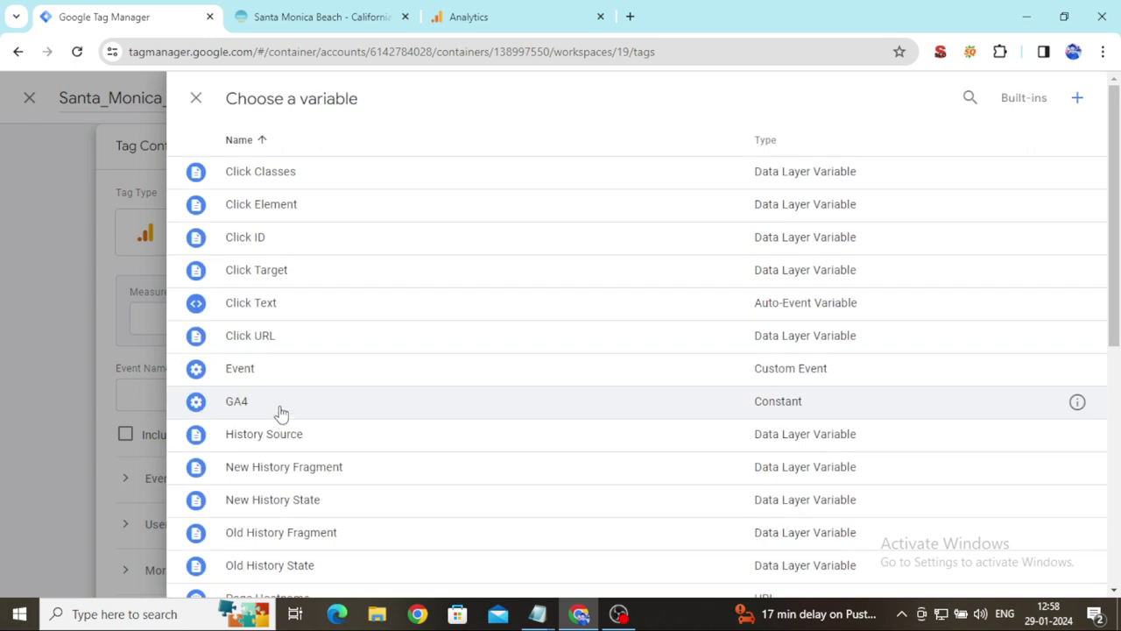
click(281, 408)
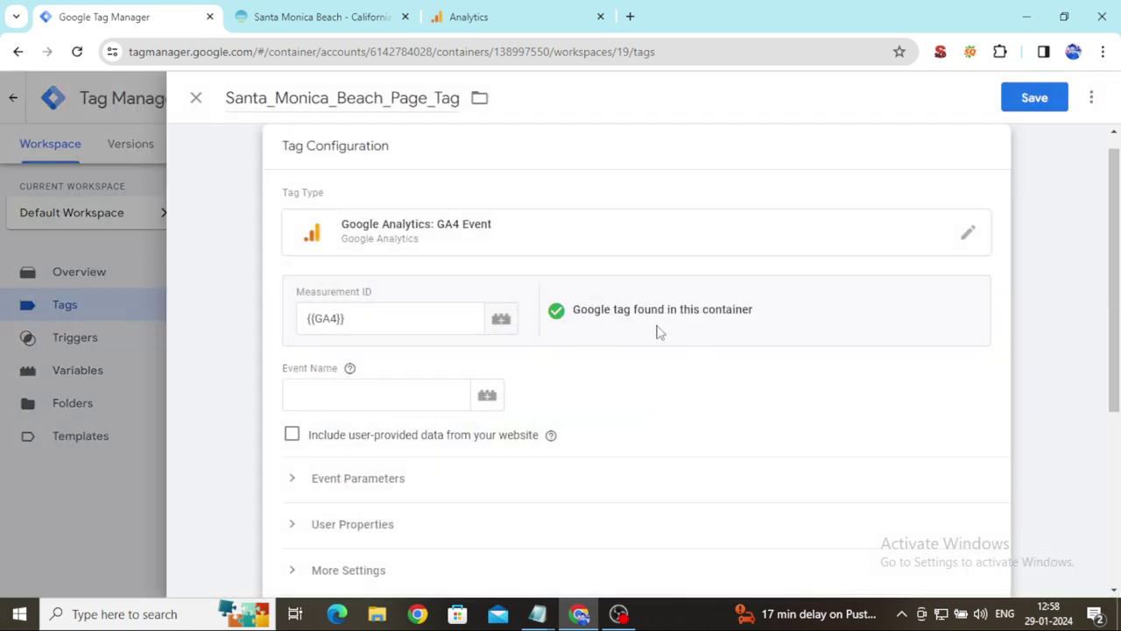
Check the existing event names in the Analytics DebugView and set the tag's event name to santa_monica_page_scroll_depth
click(341, 399)
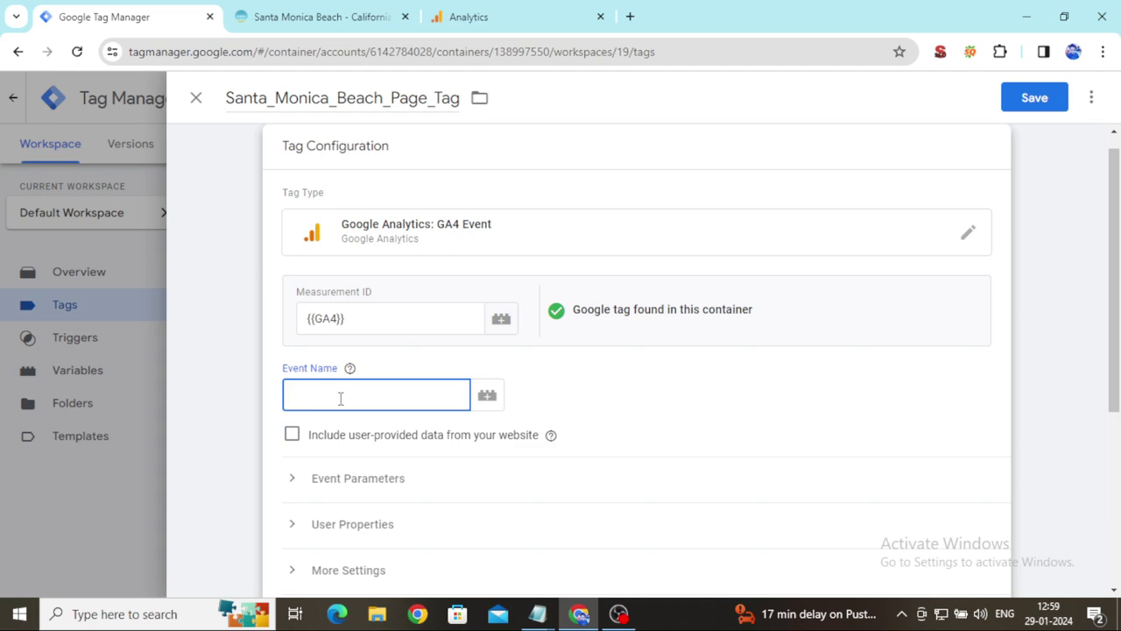
click(341, 14)
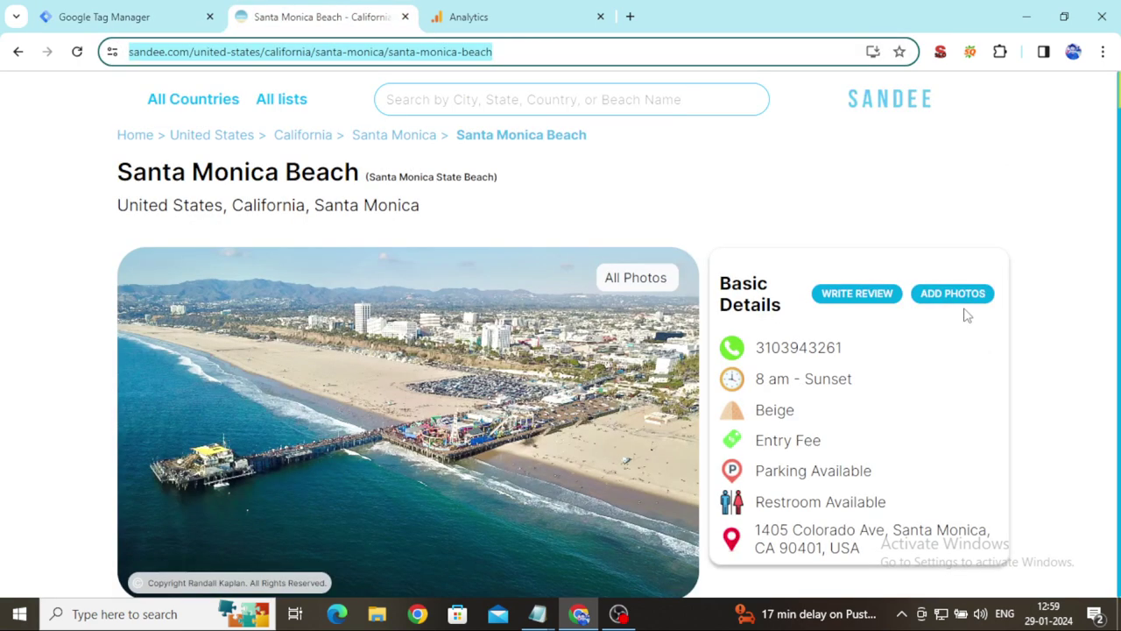
click(506, 19)
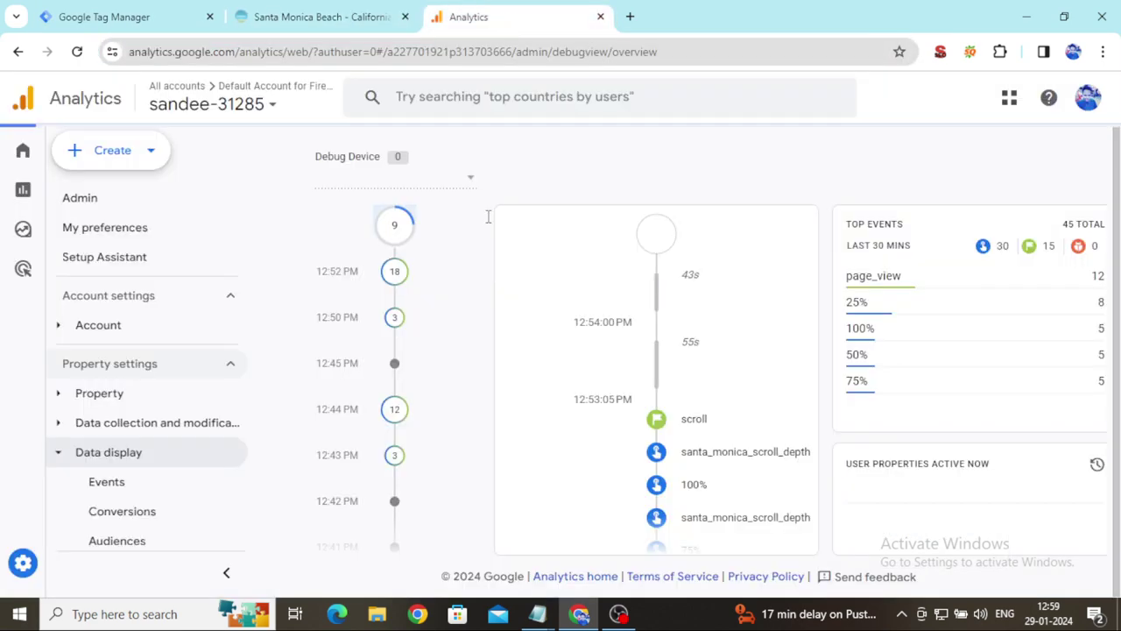
click(136, 14)
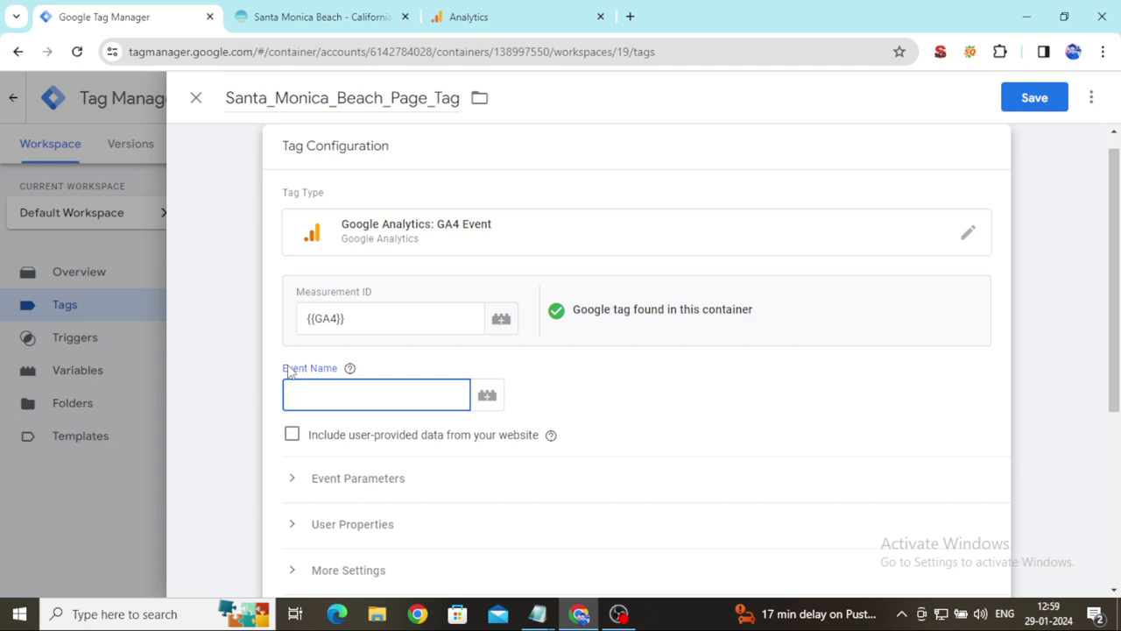
text(santa_monica_scroll)
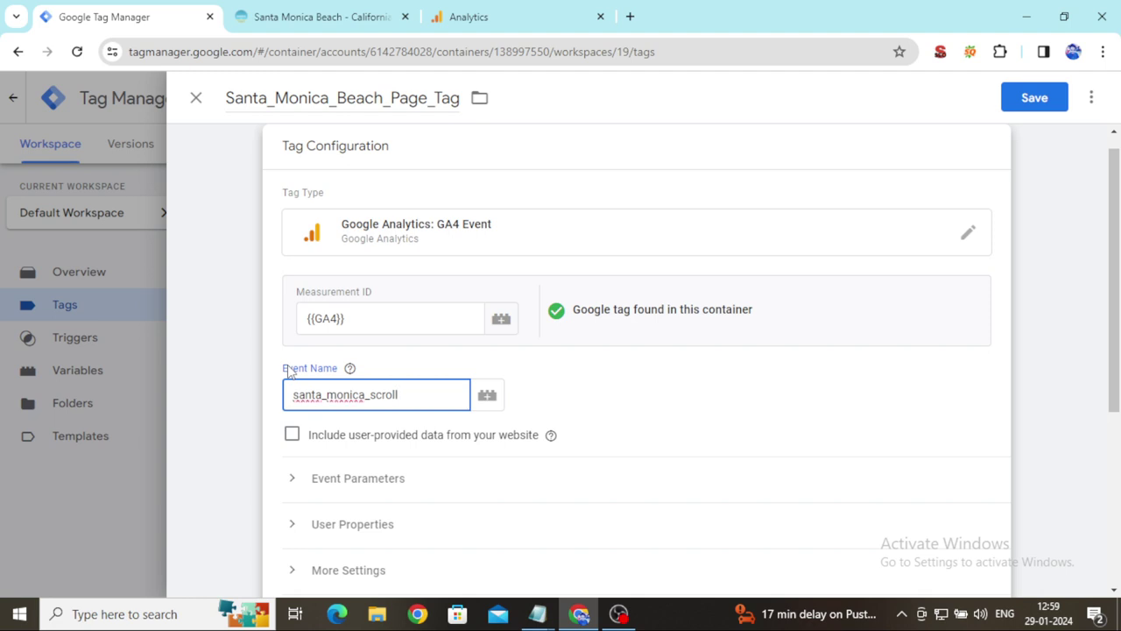
text(_depth)
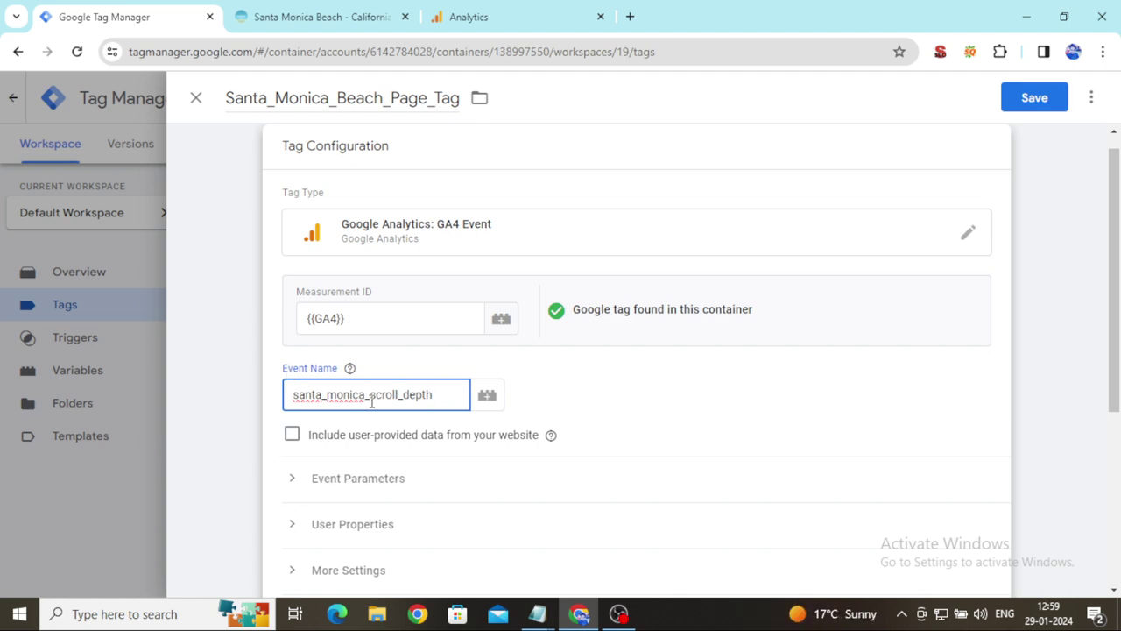
text(page)
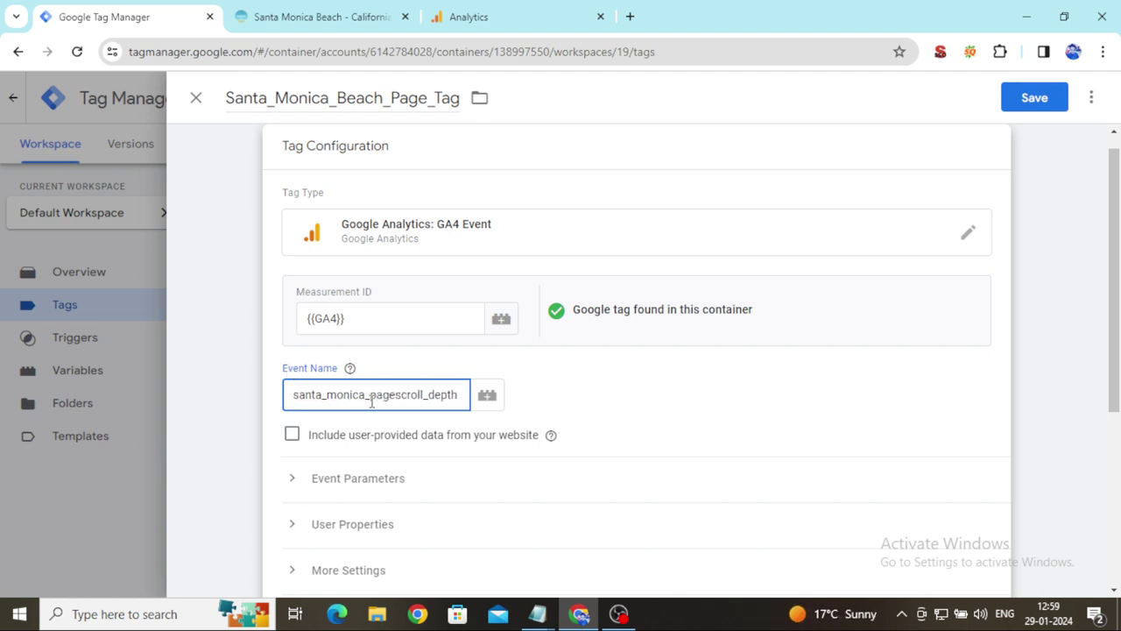
text(_)
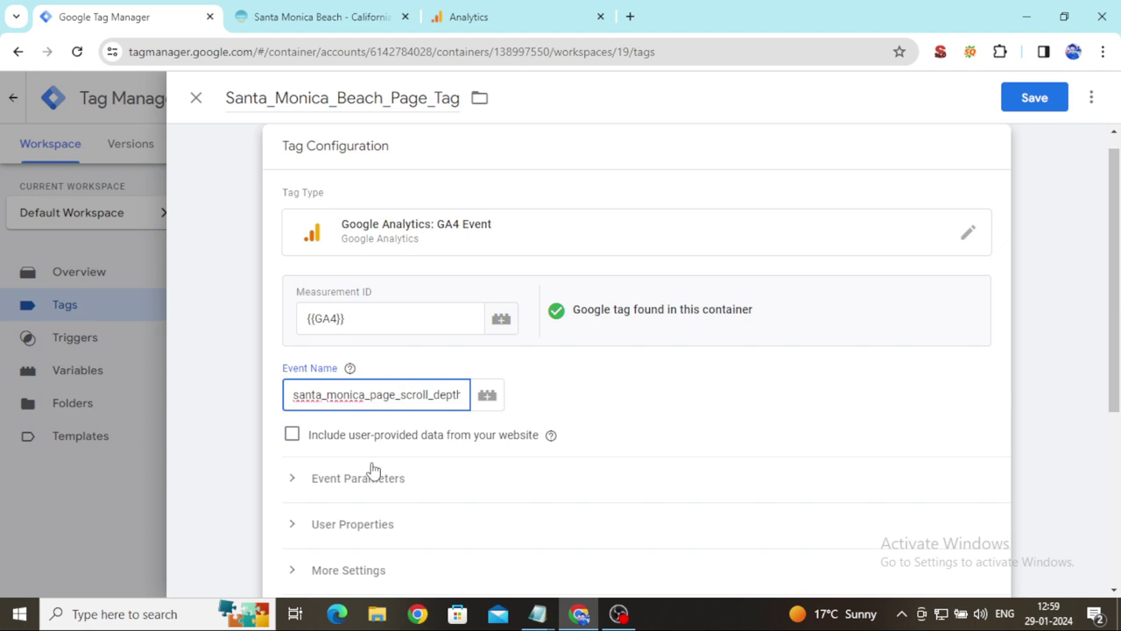
Assign Santa_Monica_Beach_Scroll_Depth_Trigger as the tag's firing trigger and save the tag
scroll(1117, 370, down, 4)
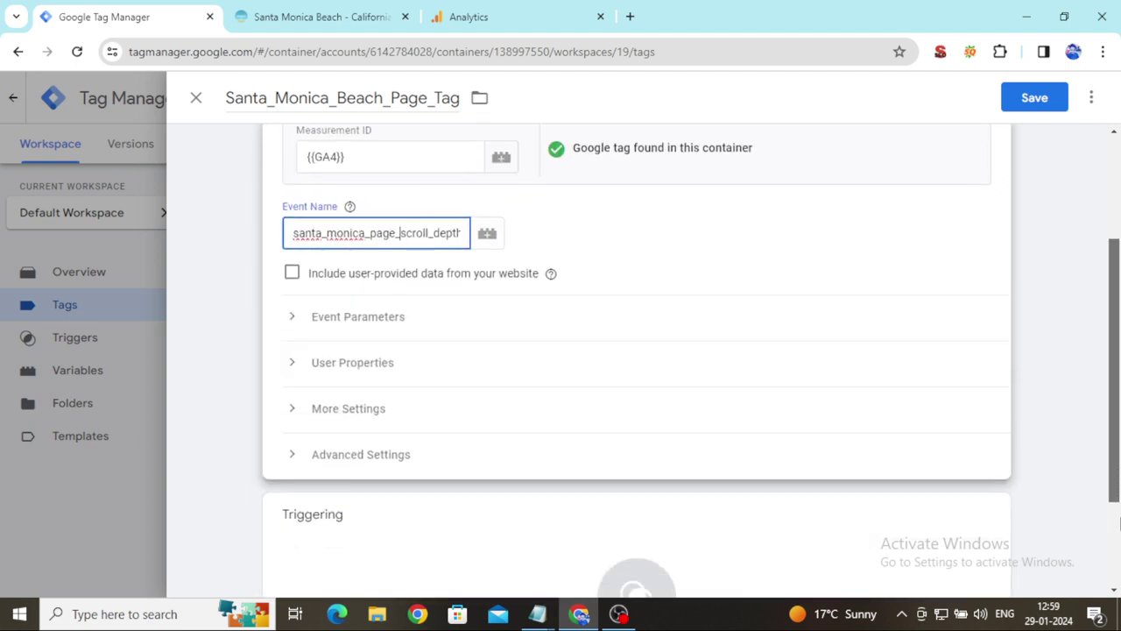
click(991, 368)
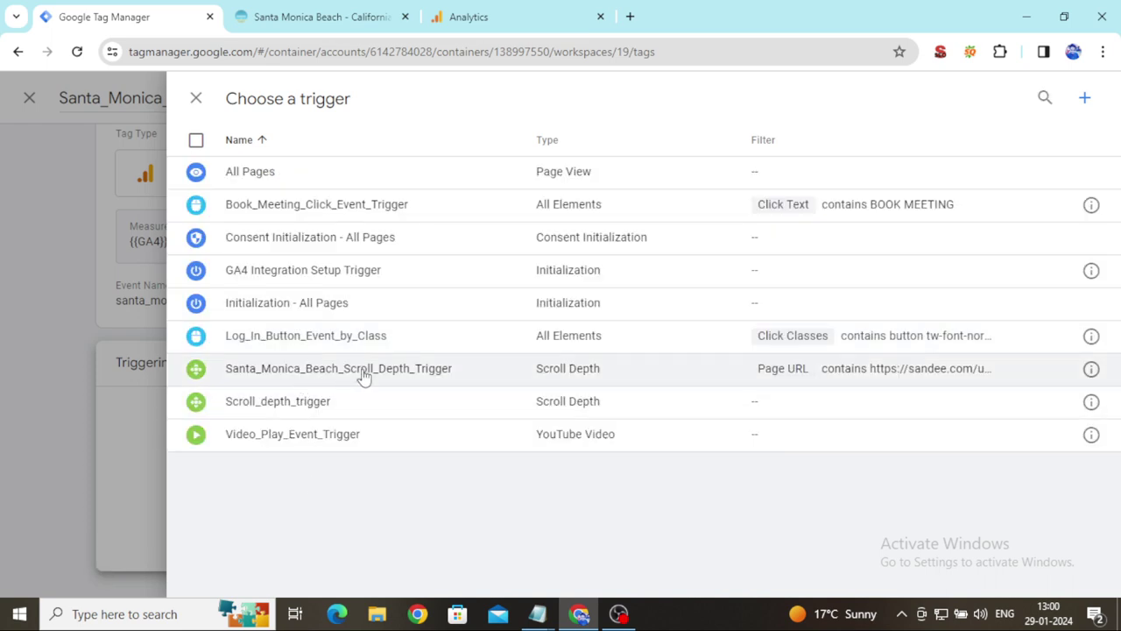
click(368, 375)
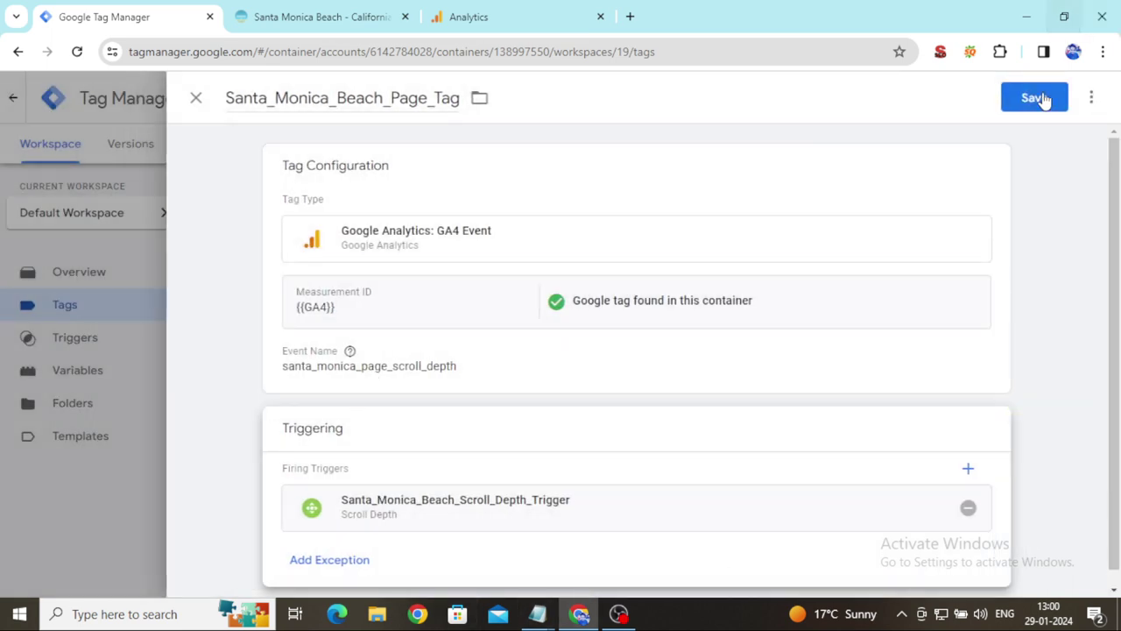
click(1043, 99)
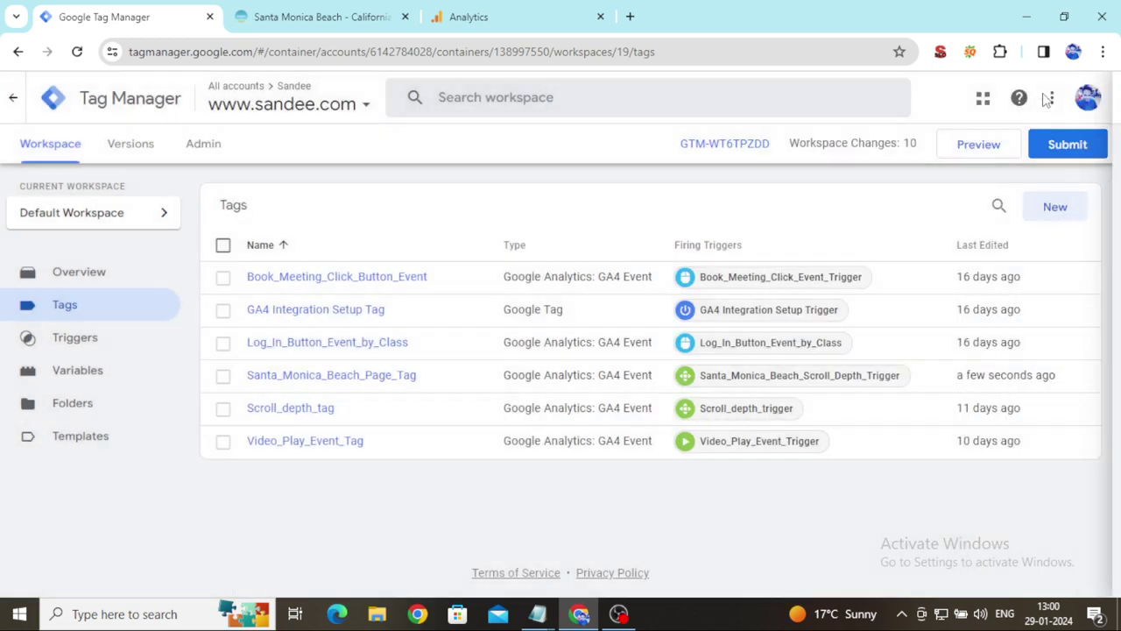
click(993, 148)
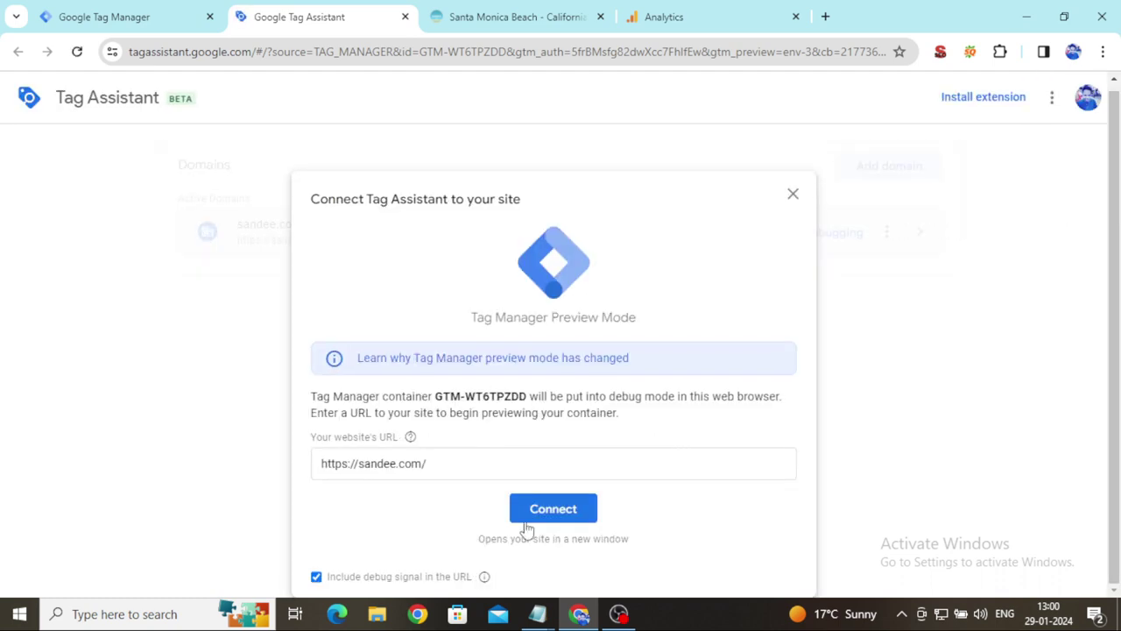
click(533, 513)
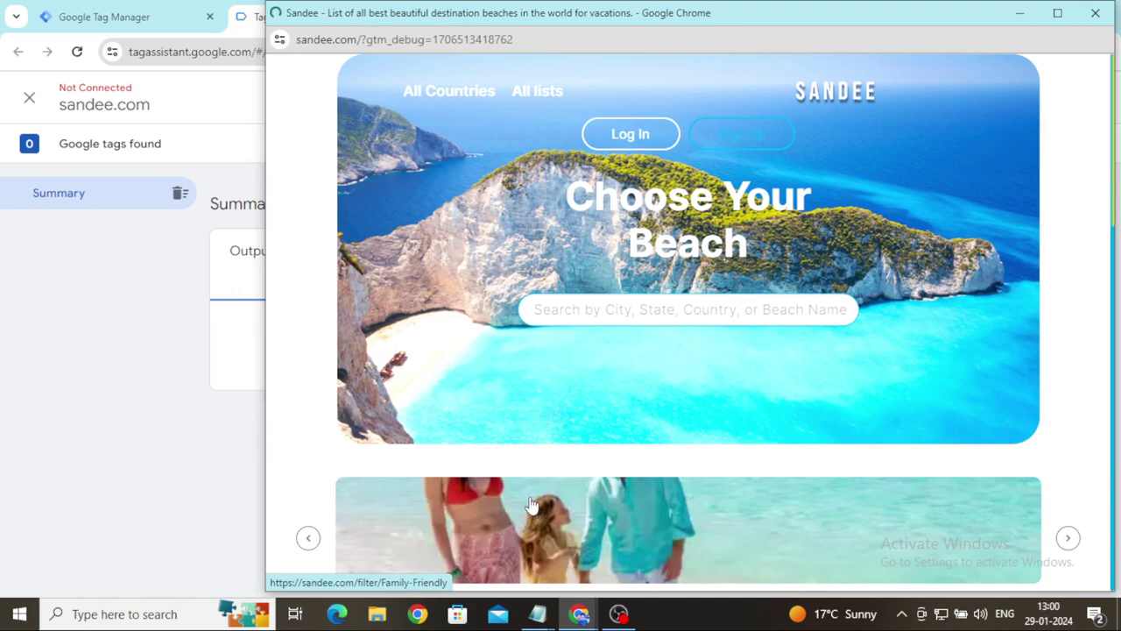
click(1056, 19)
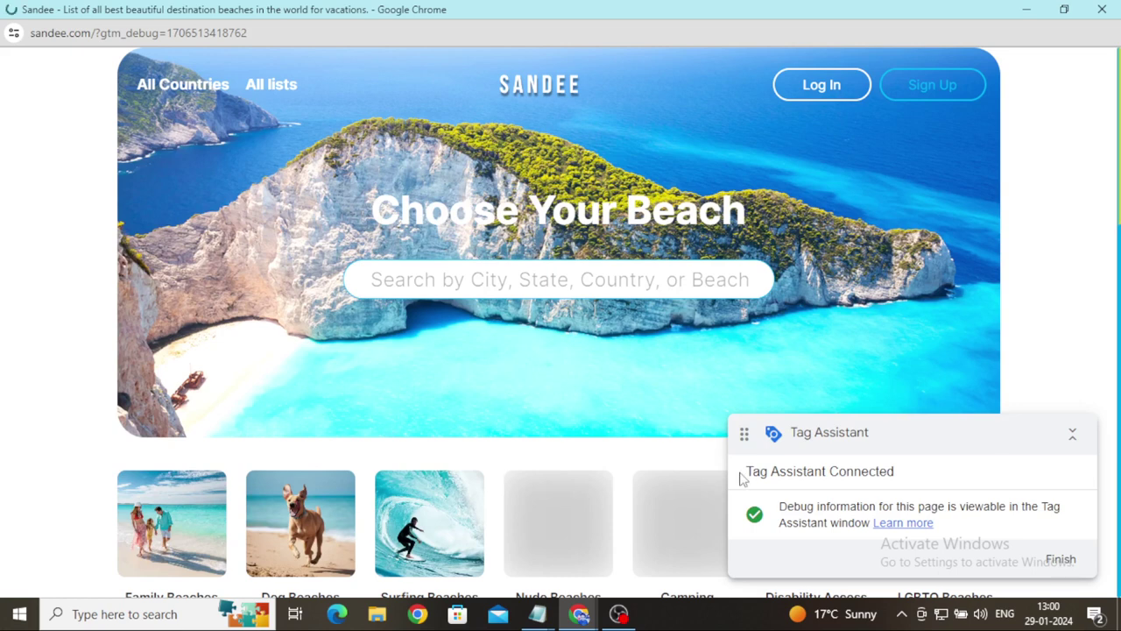
click(494, 280)
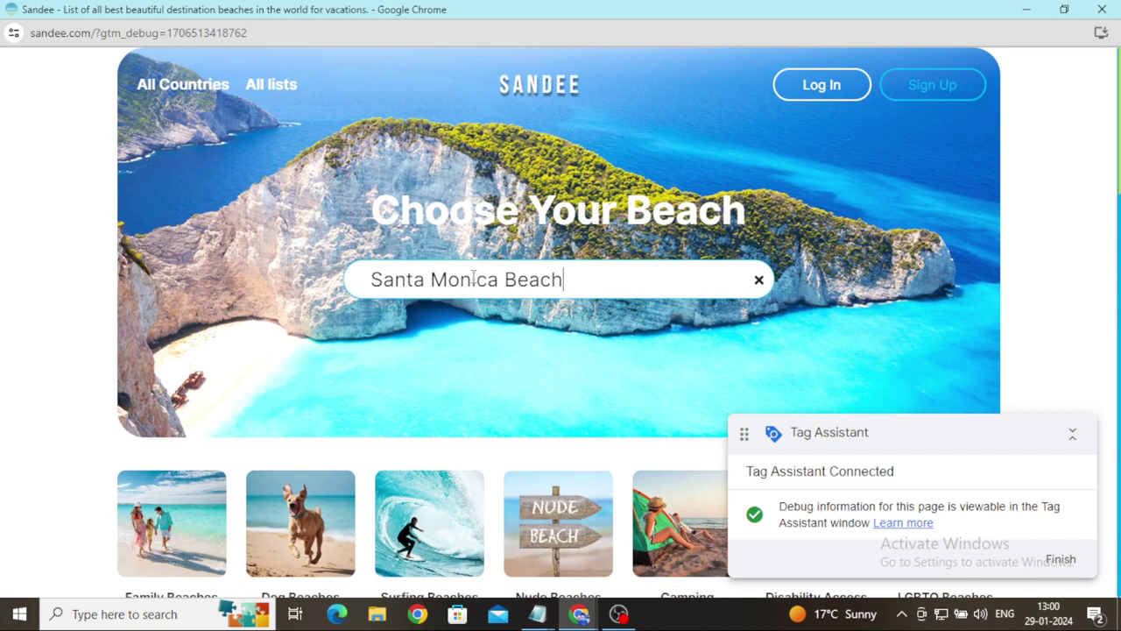
key(Return)
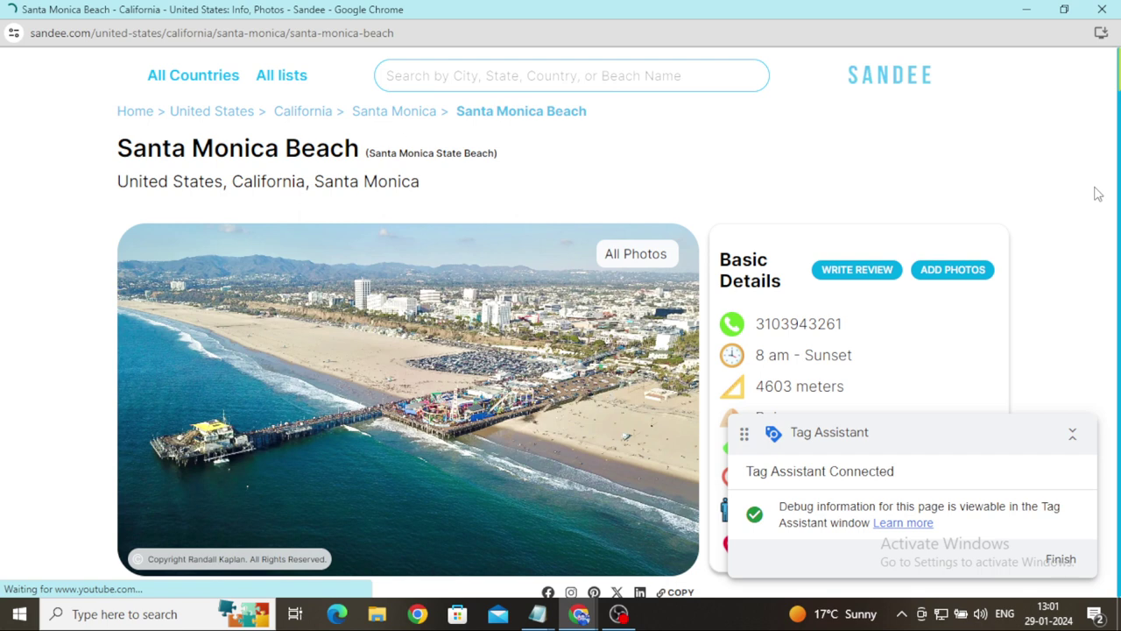
Check the fired tags in Tag Assistant and the incoming scroll events in the Analytics DebugView
key(alt+Tab)
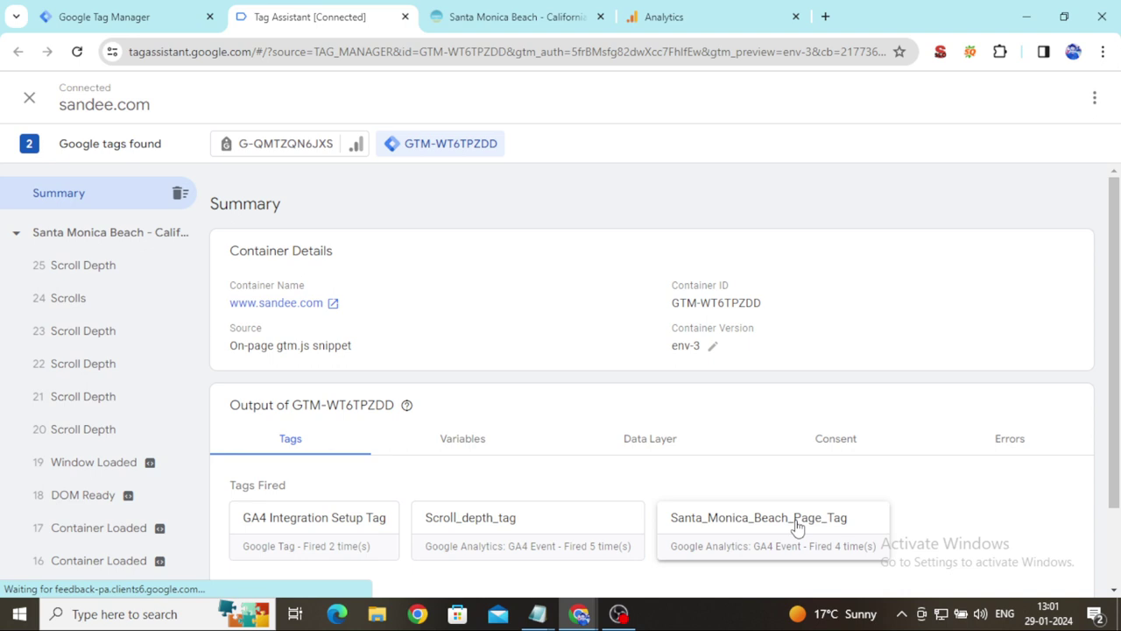
key(ctrl+4)
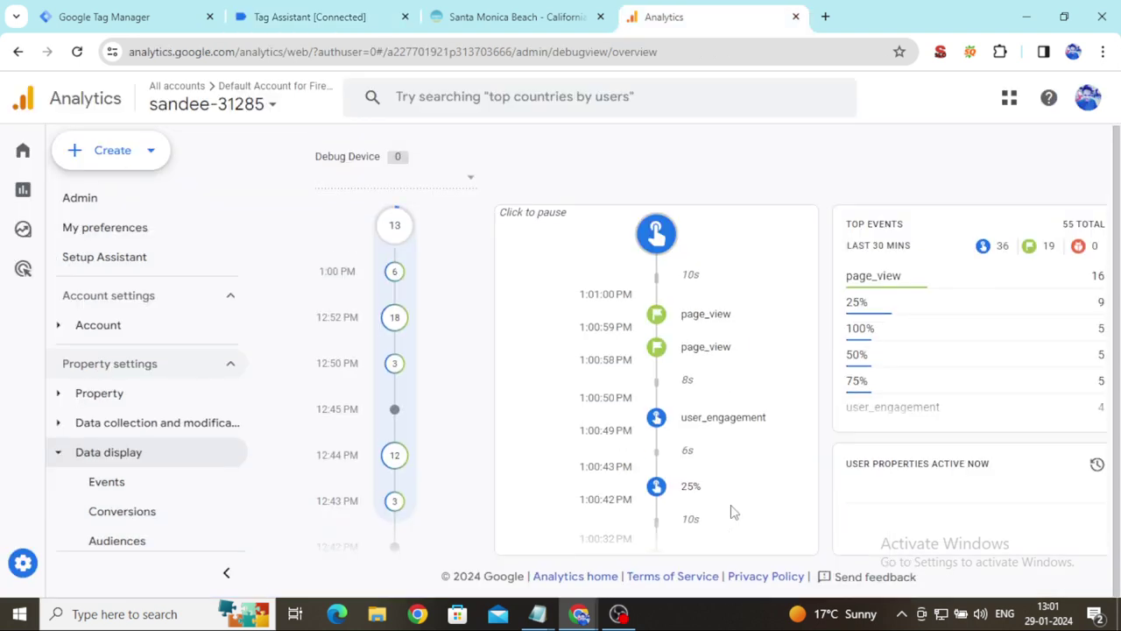